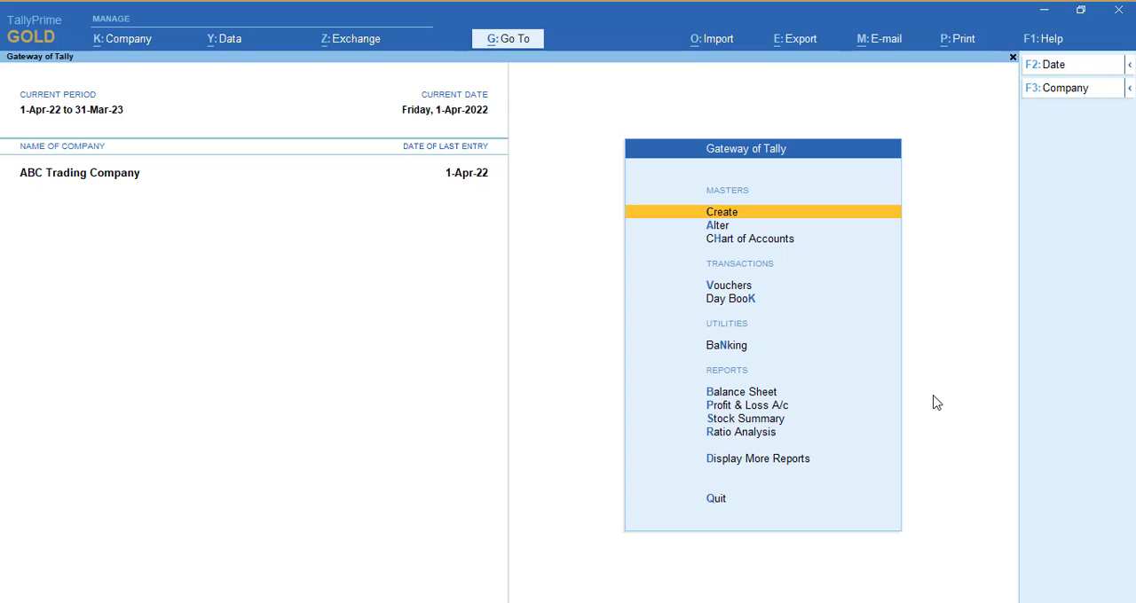
Open a new sales voucher for entry.
key(Down)
key(Down)
key(Down)
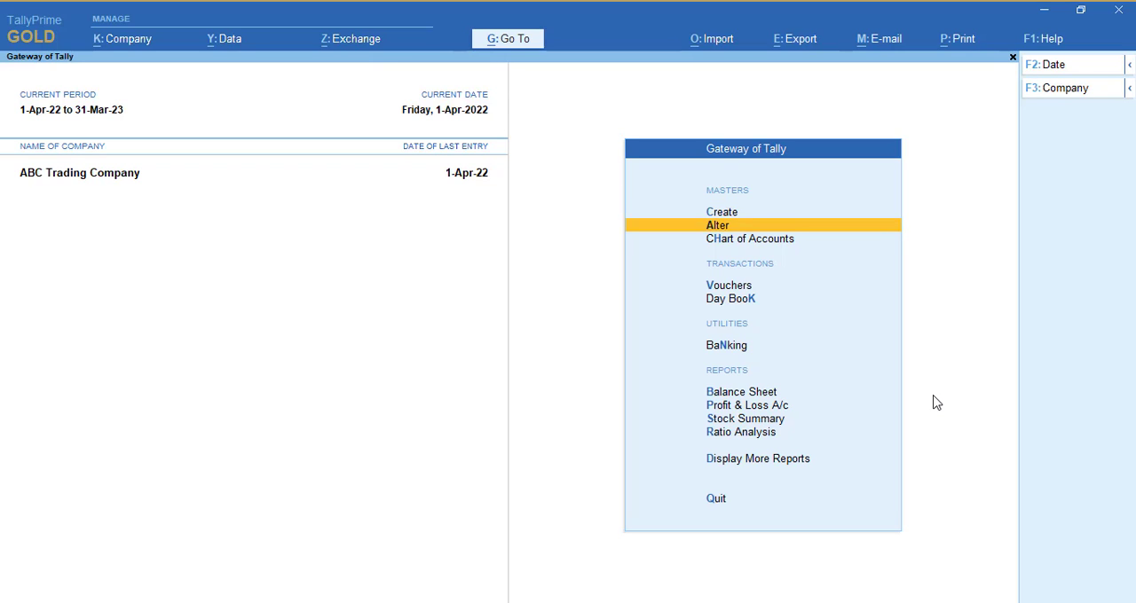
key(Return)
Choose Sales Party as the party account, accept its dispatch and party details, and set the sales ledger to Sales.
key(Down)
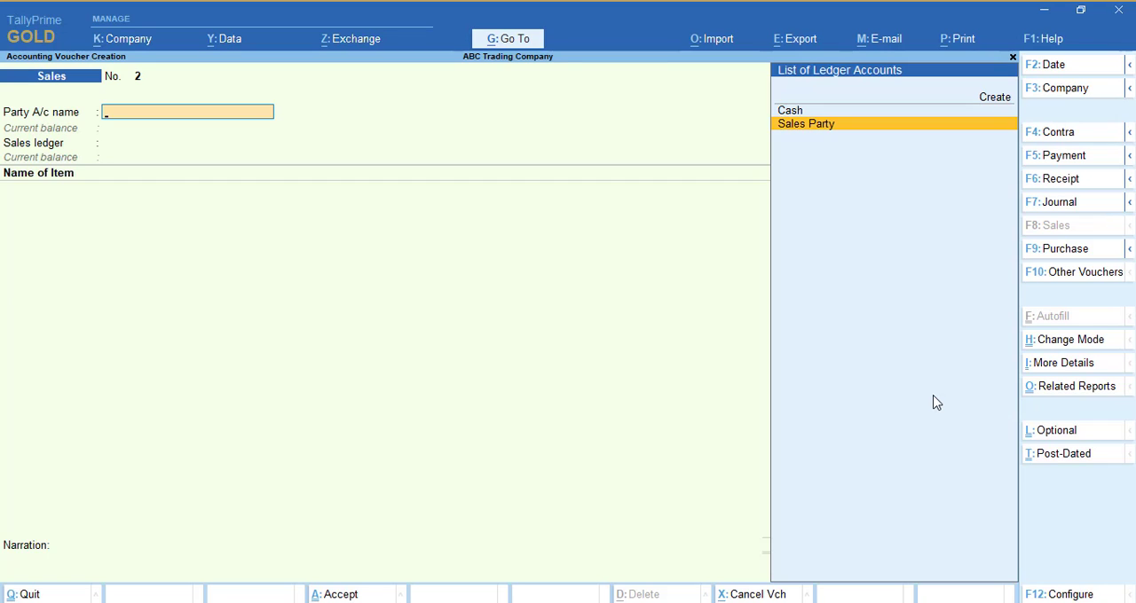
key(Return)
key(Return)
key(Return)
key(ctrl+a)
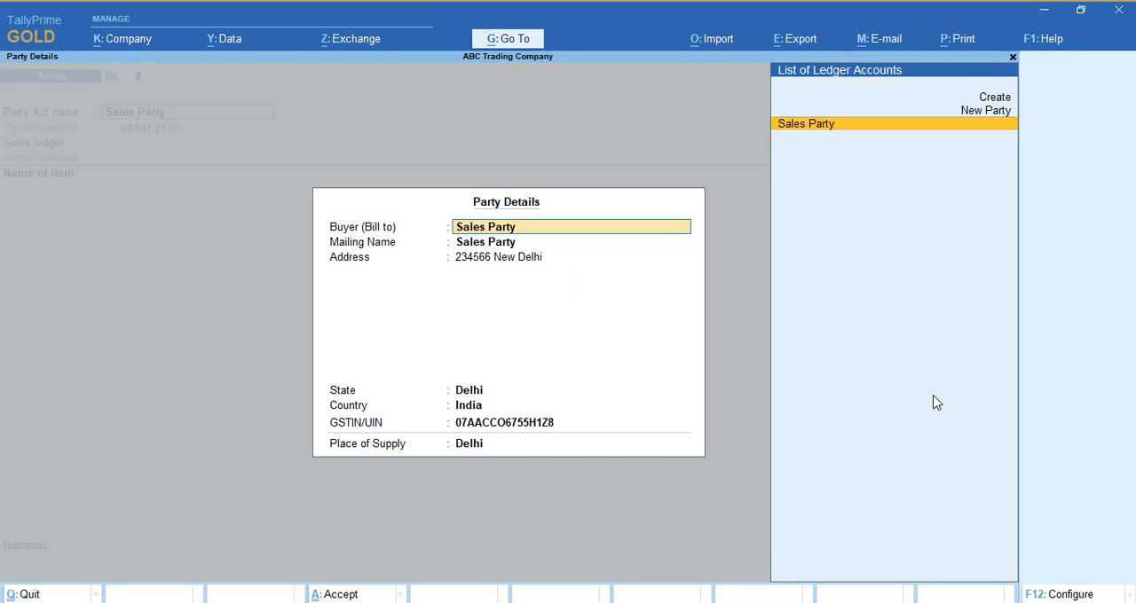
key(ctrl+a)
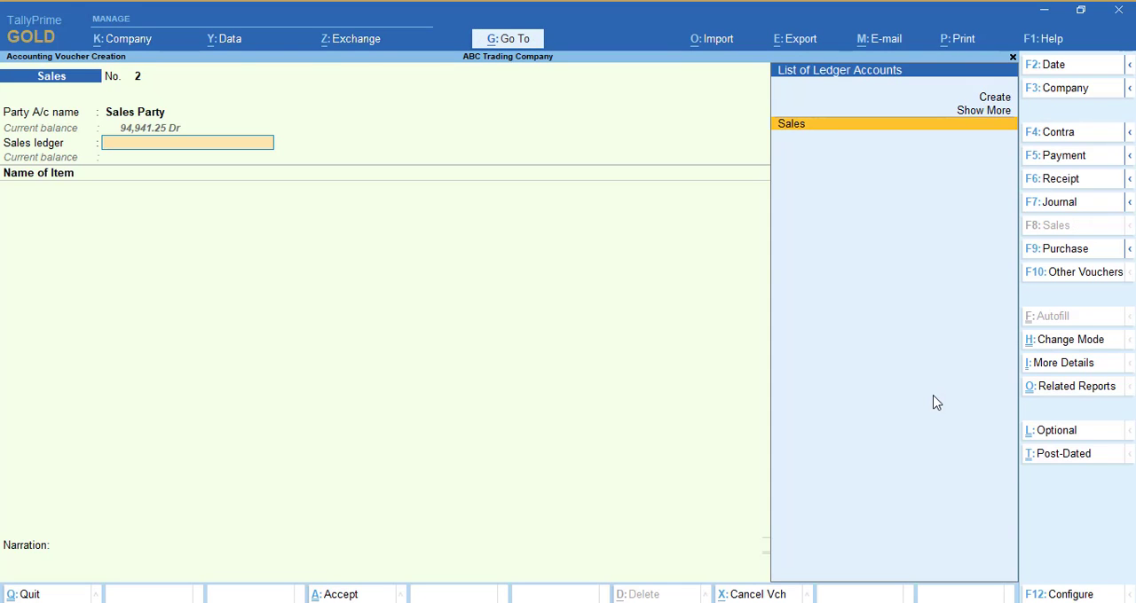
key(Return)
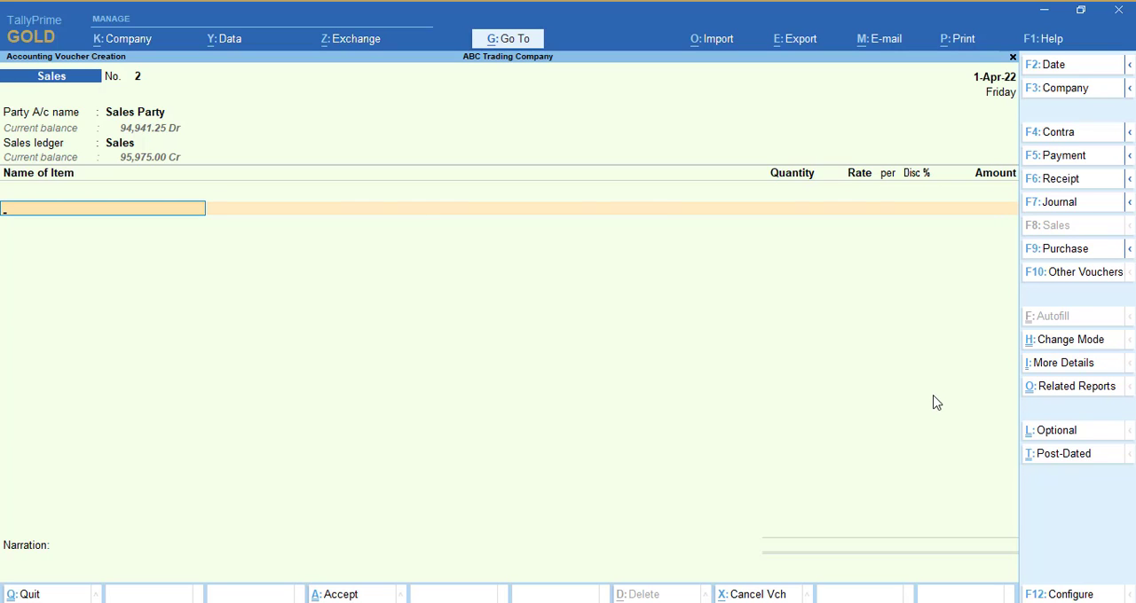
Inspect the Sales ledger's GST settings in its alteration form, and return to the voucher's item list without saving.
key(BackSpace)
key(ctrl+Return)
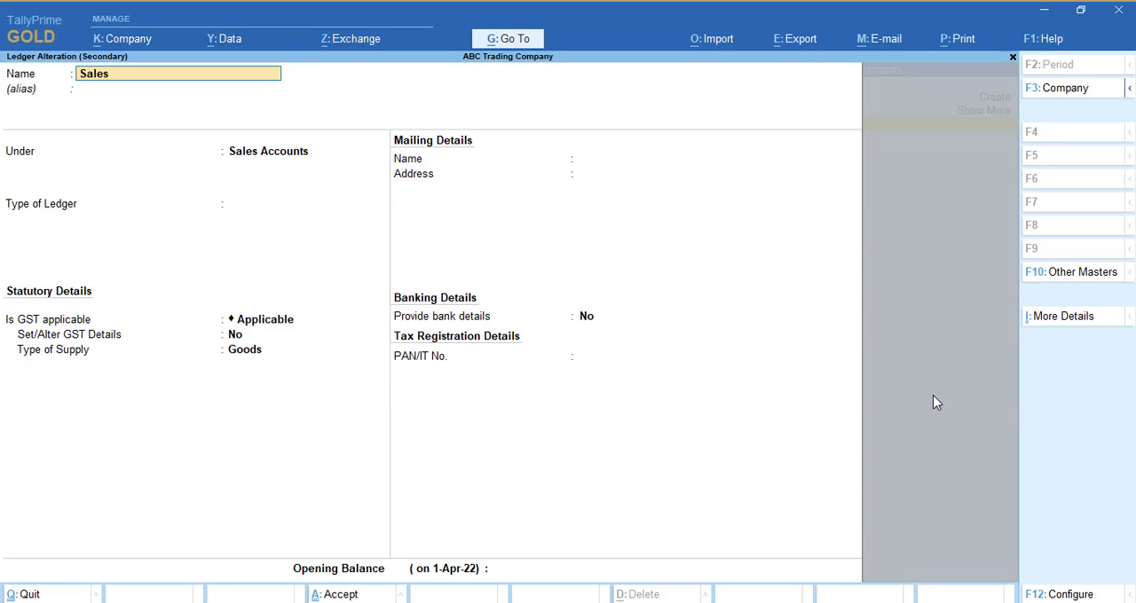
key(Escape)
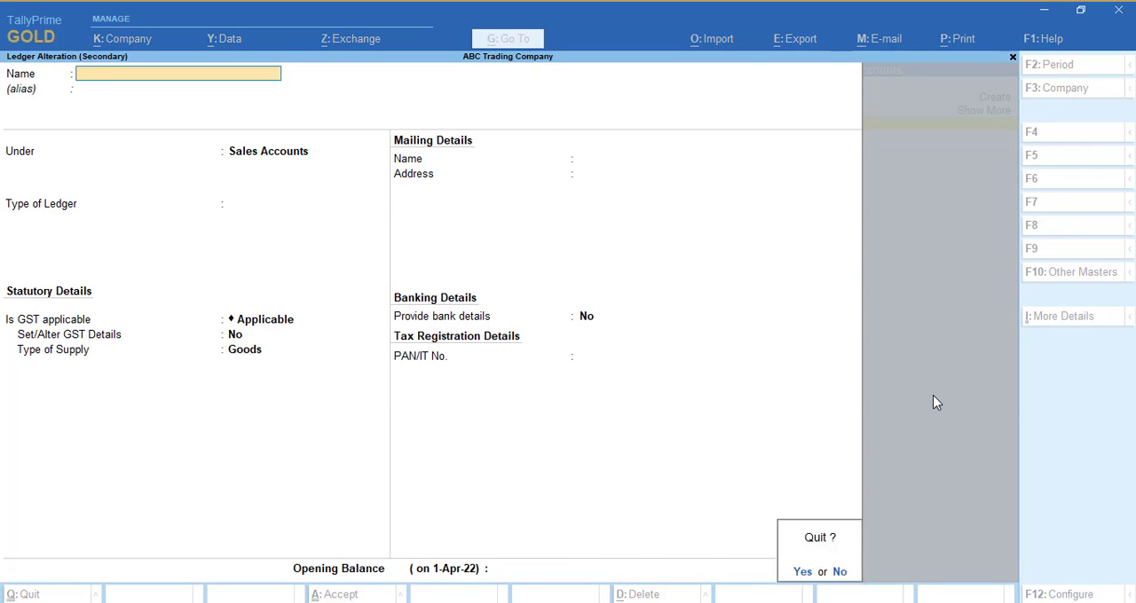
key(y)
key(Return)
Add Item_09X876_KGL9876 to the voucher with a quantity of 100 pc at a rate of 1,000.
key(Down)
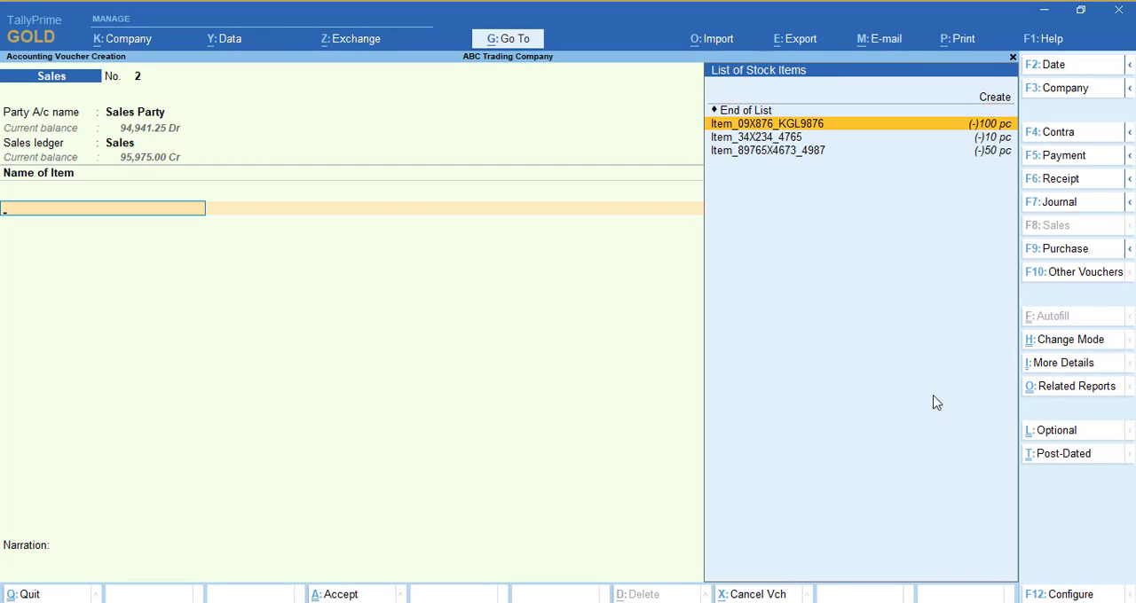
key(Return)
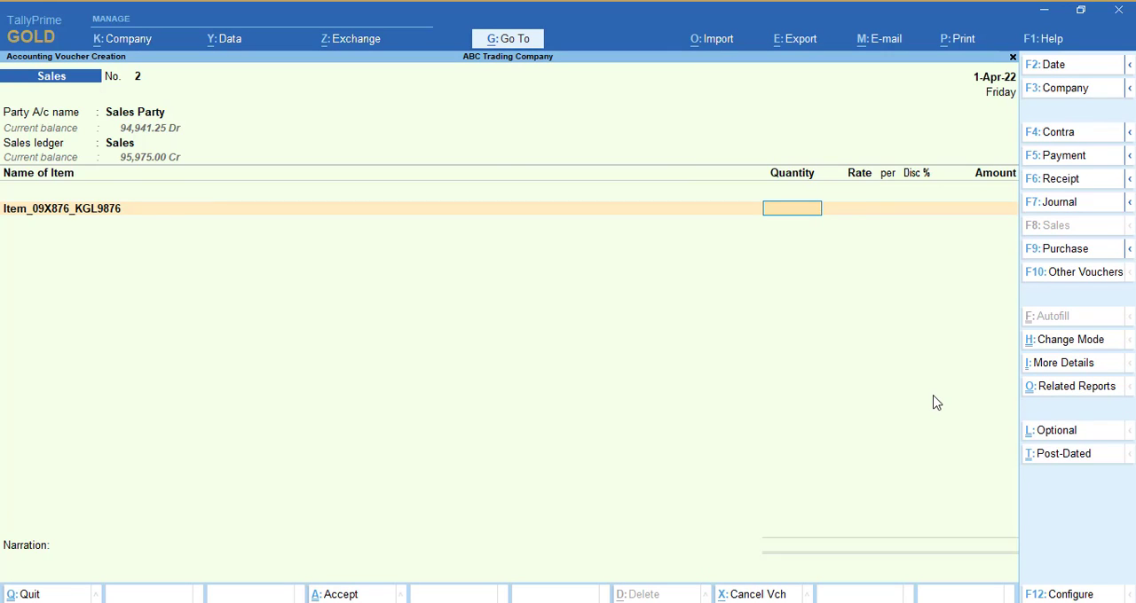
text(100)
key(Return)
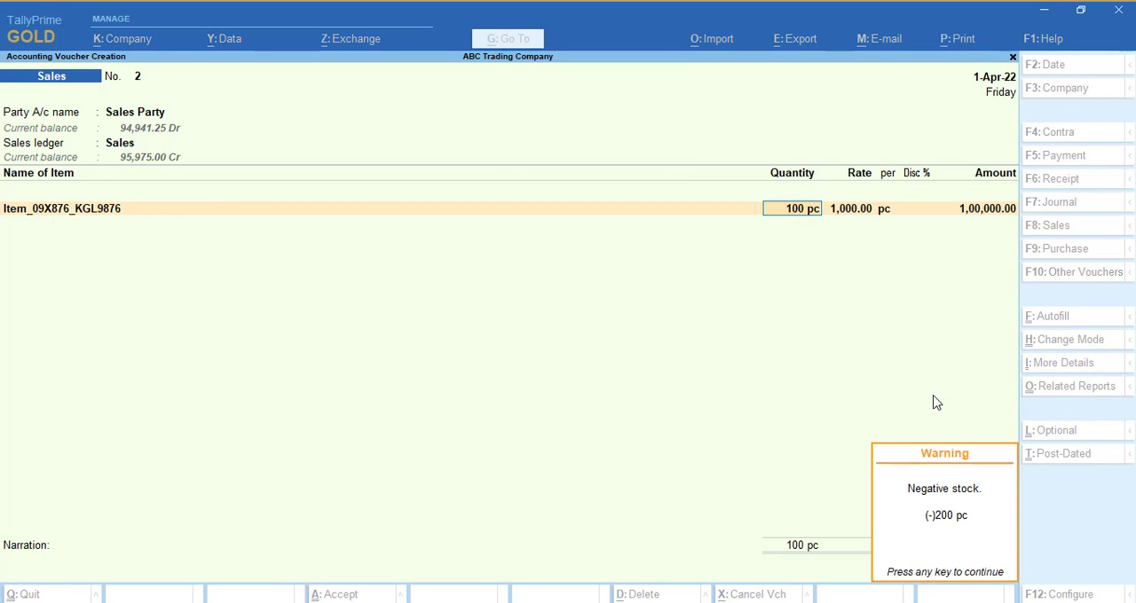
key(Return)
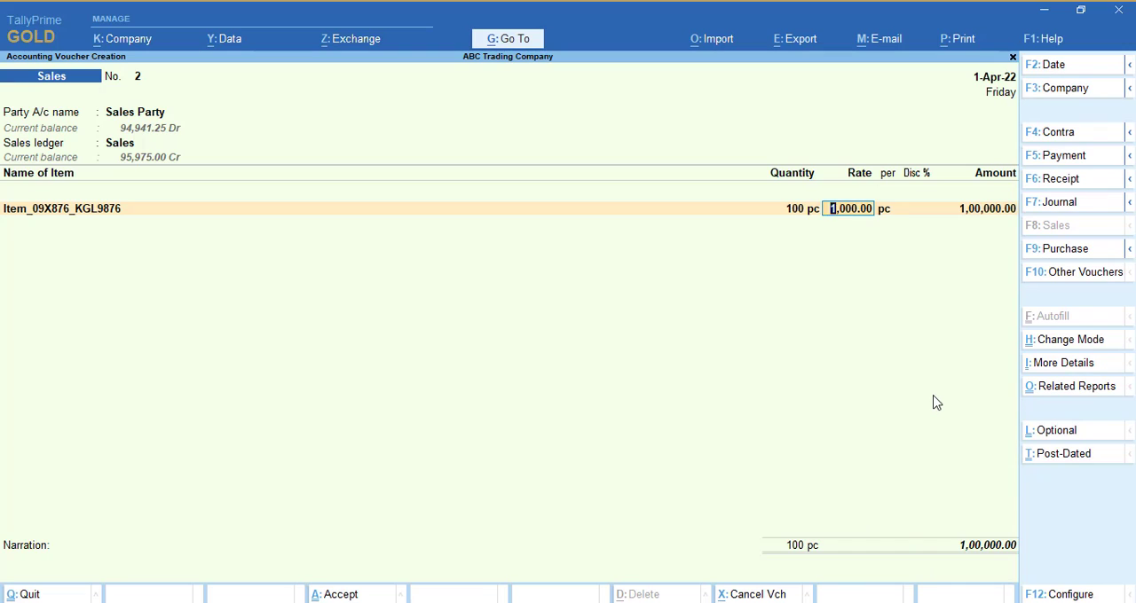
key(Return)
key(Return)
key(Return)
key(Return)
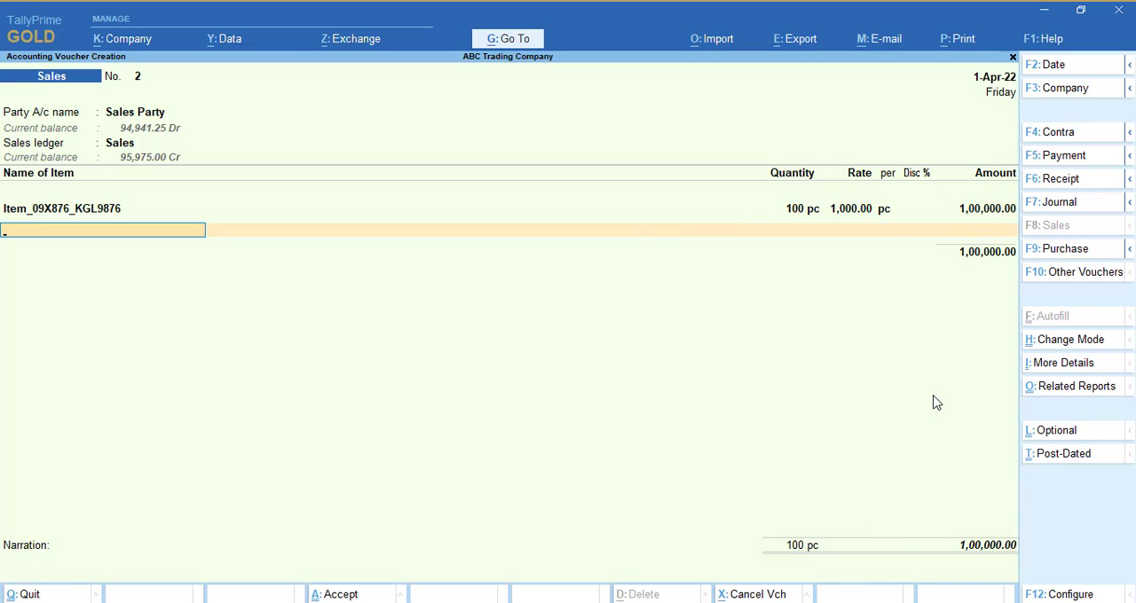
Add Item_34X234_4765 to the voucher with a quantity of 10 pc at a rate of 500.
key(Down)
key(Down)
key(Return)
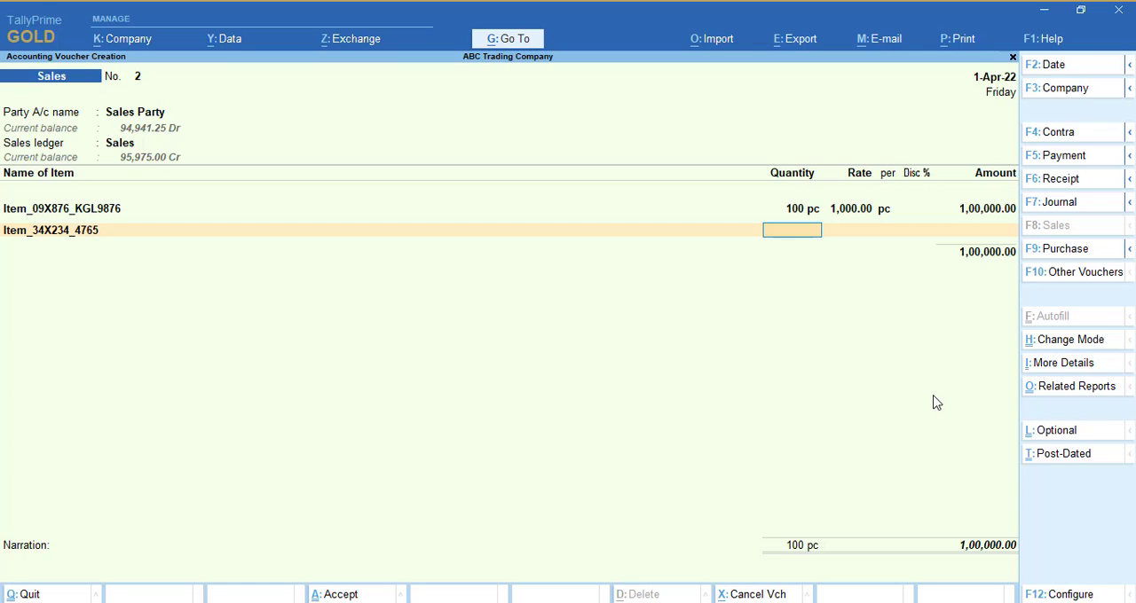
text(10)
key(Return)
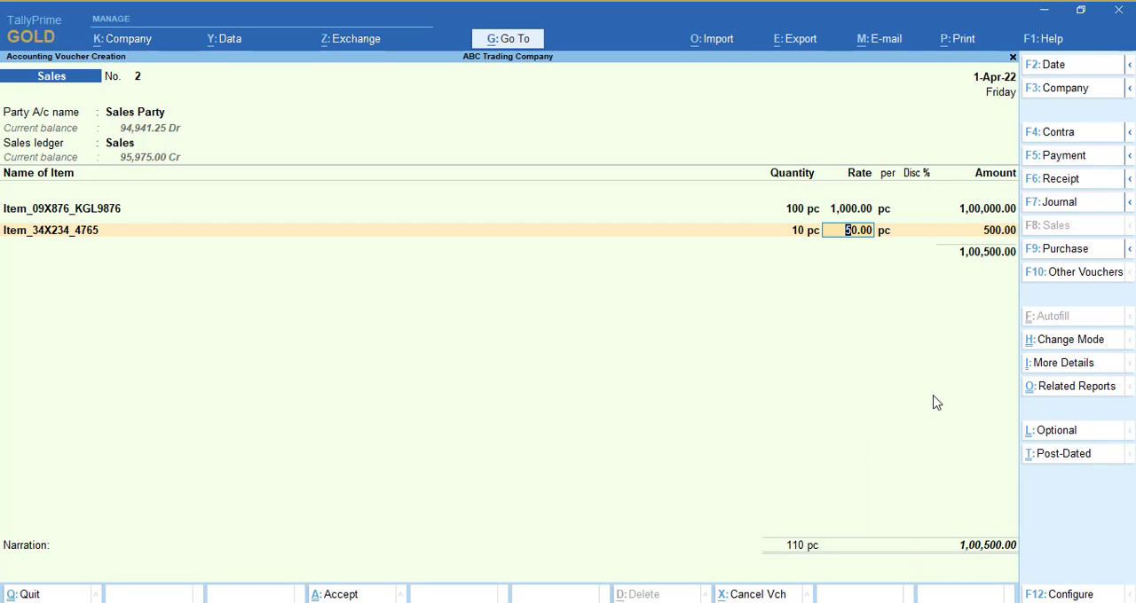
text(500)
key(Return)
key(Return)
key(Return)
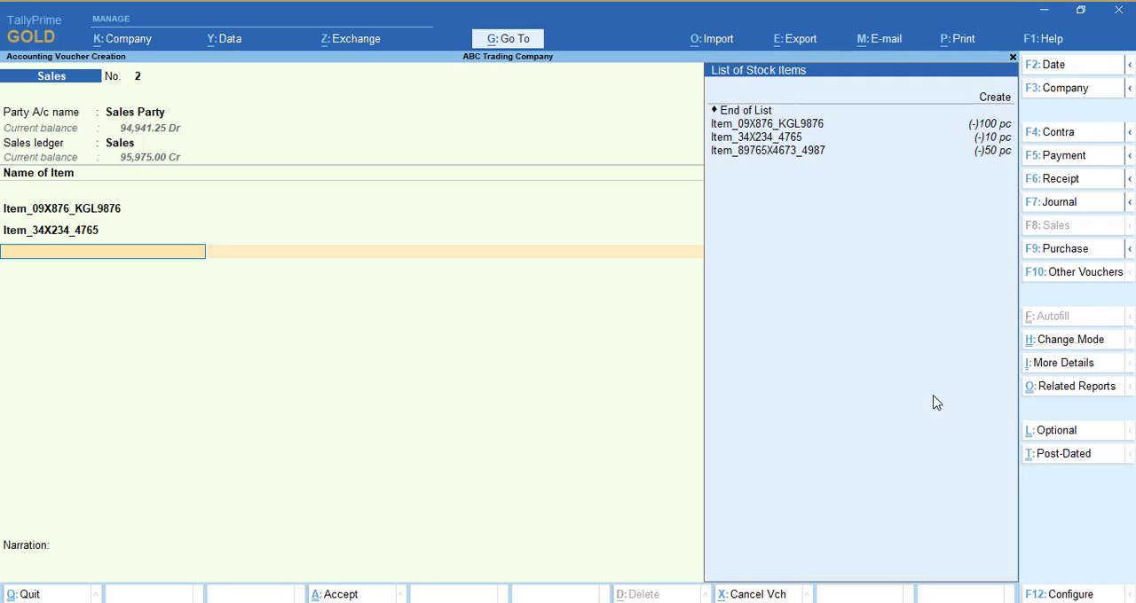
Add Item_89765X4673_4987 to the voucher with a quantity of 50 pc at a rate of 200.
key(Down)
key(Down)
key(Down)
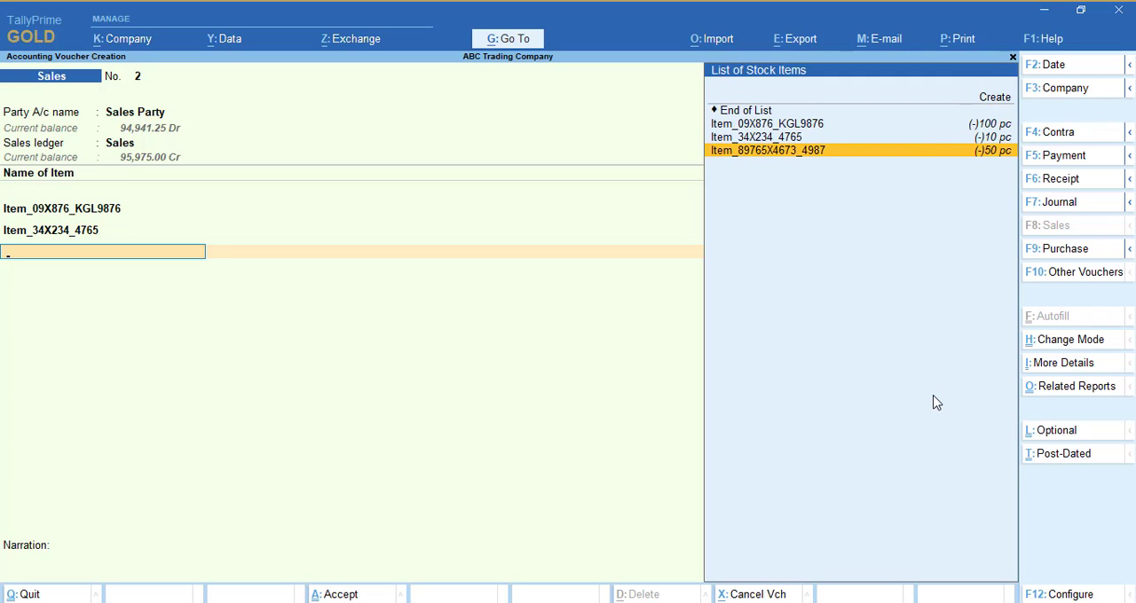
key(Return)
text(50)
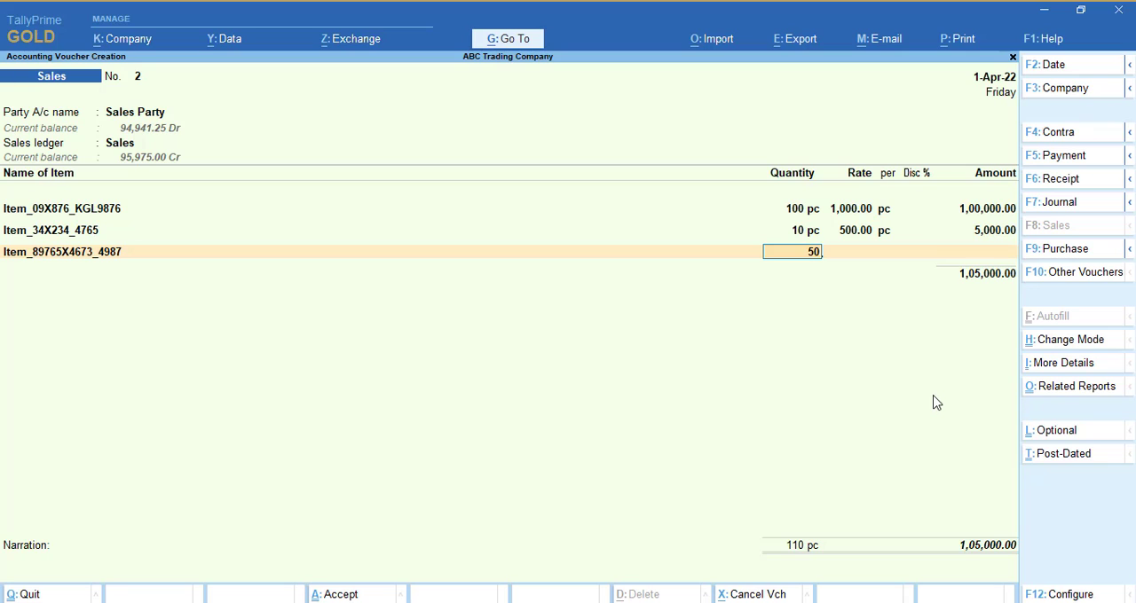
key(Return)
key(Return)
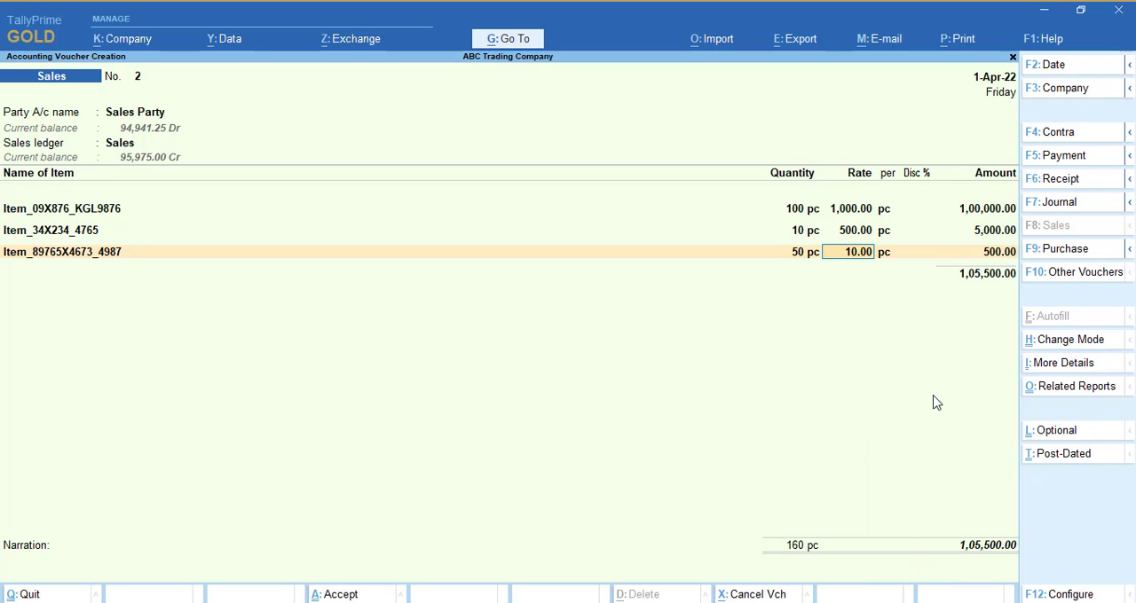
text(200)
key(Return)
key(Return)
key(Return)
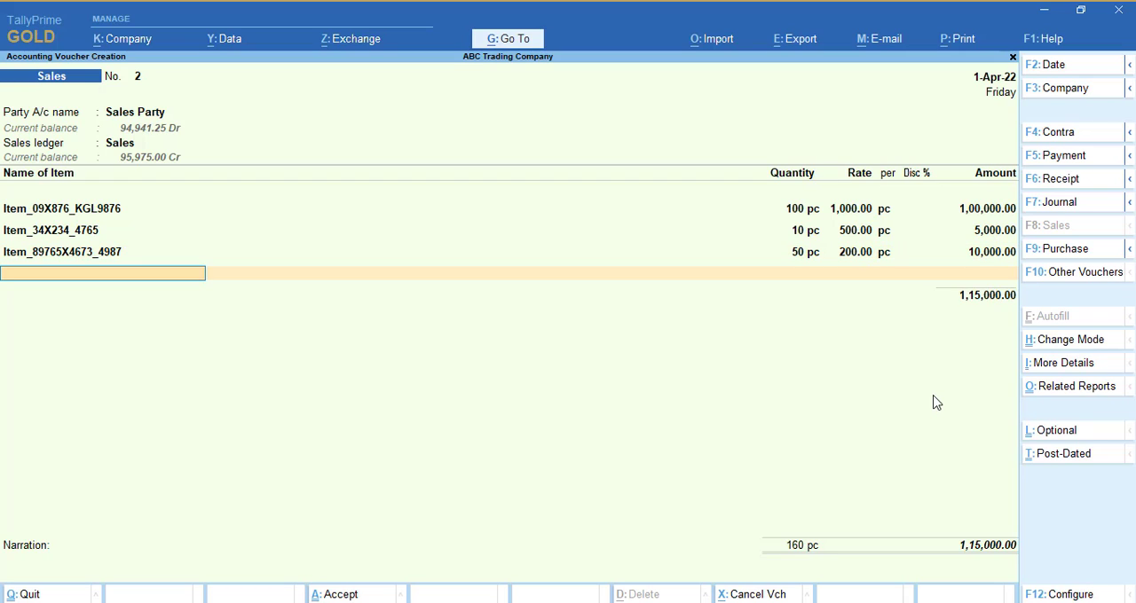
End the item list and add the Freight and Cartage ledger below the items.
key(Return)
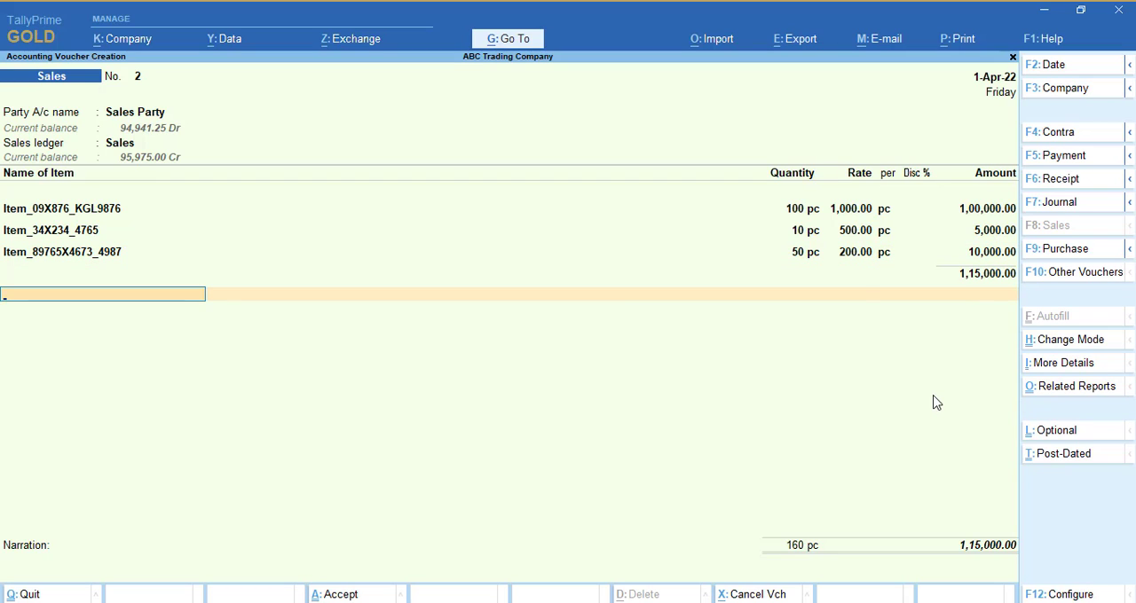
key(Down)
key(Down)
key(Down)
key(Return)
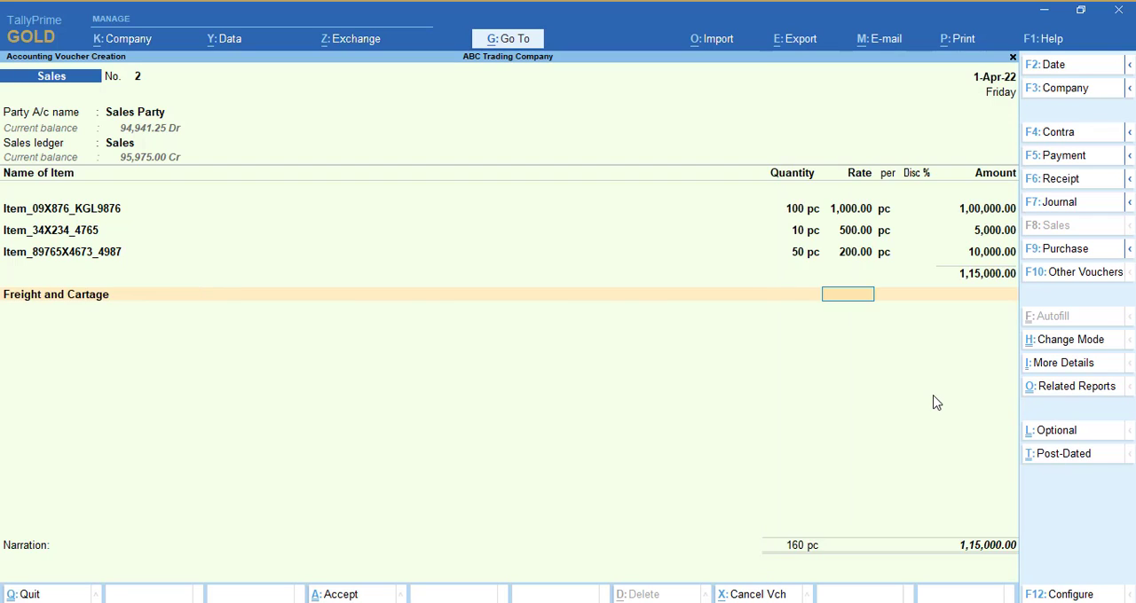
Open the Freight and Cartage ledger for alteration from the voucher.
key(BackSpace)
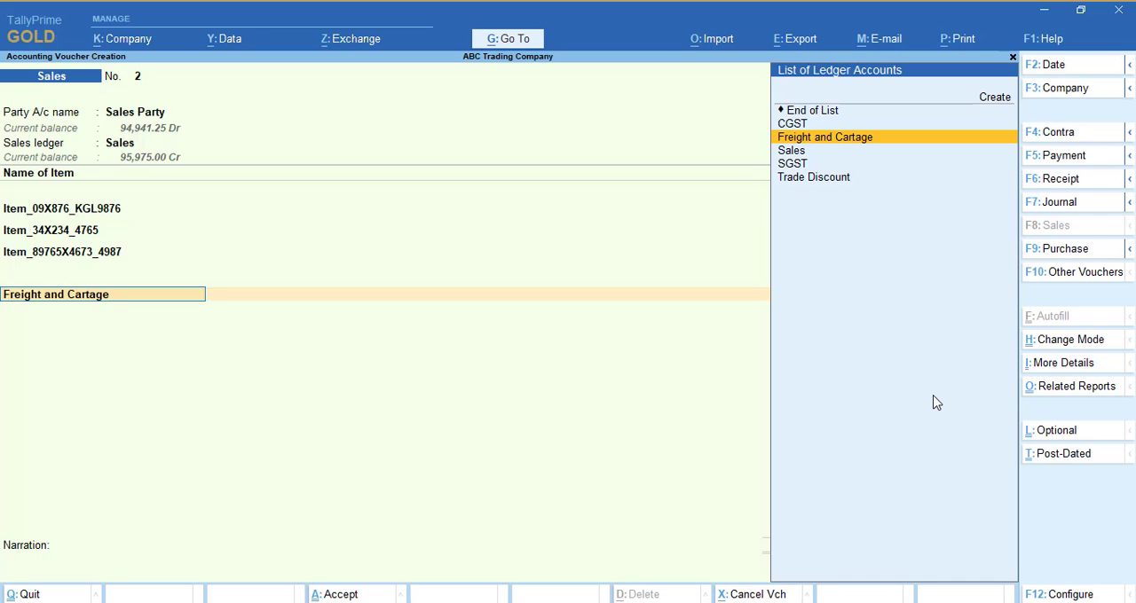
key(ctrl)
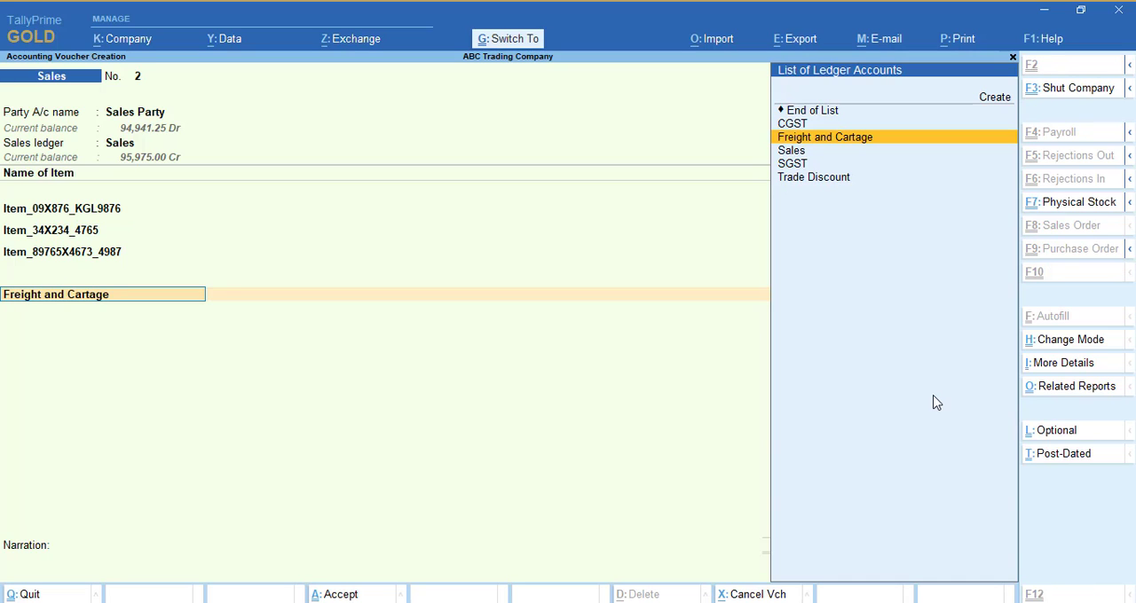
key(ctrl+Return)
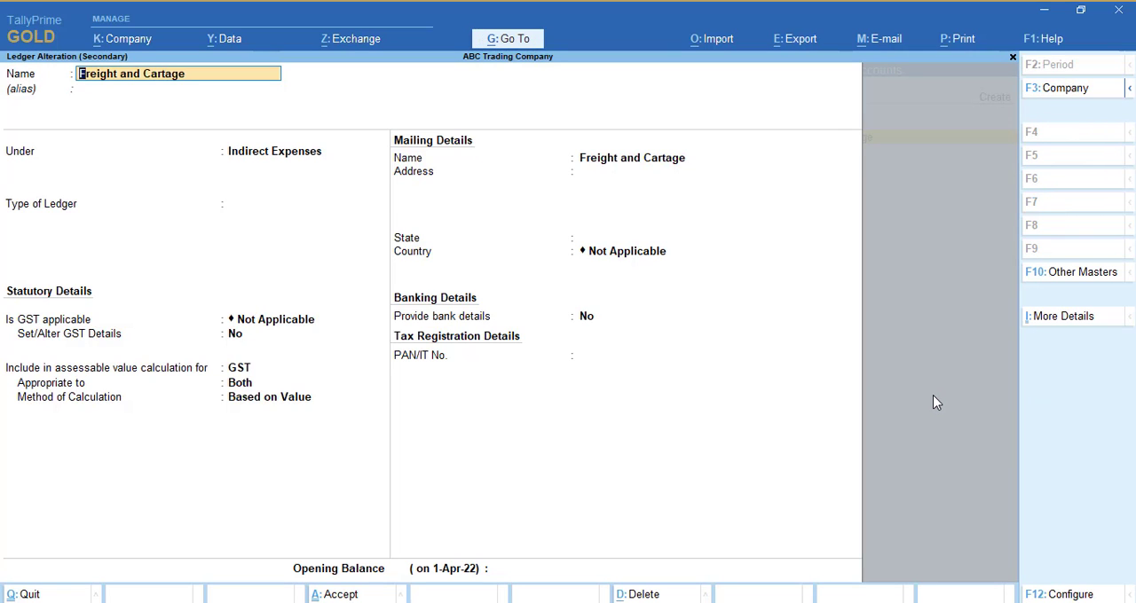
Review the Freight and Cartage ledger's group, GST applicability and assessable value settings.
key(Return)
key(Return)
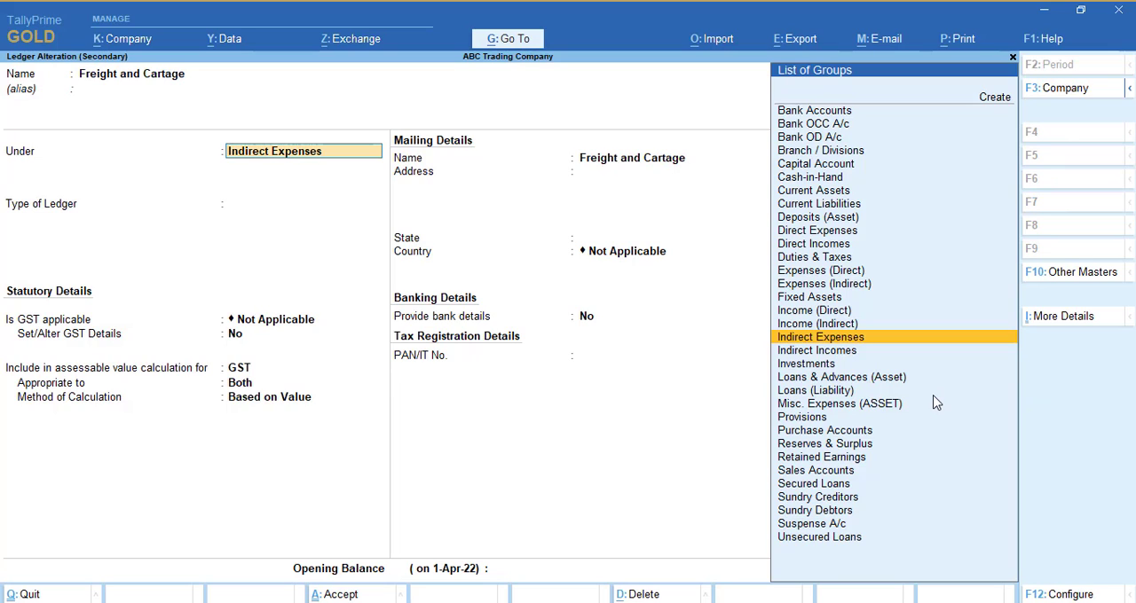
key(Return)
key(Return)
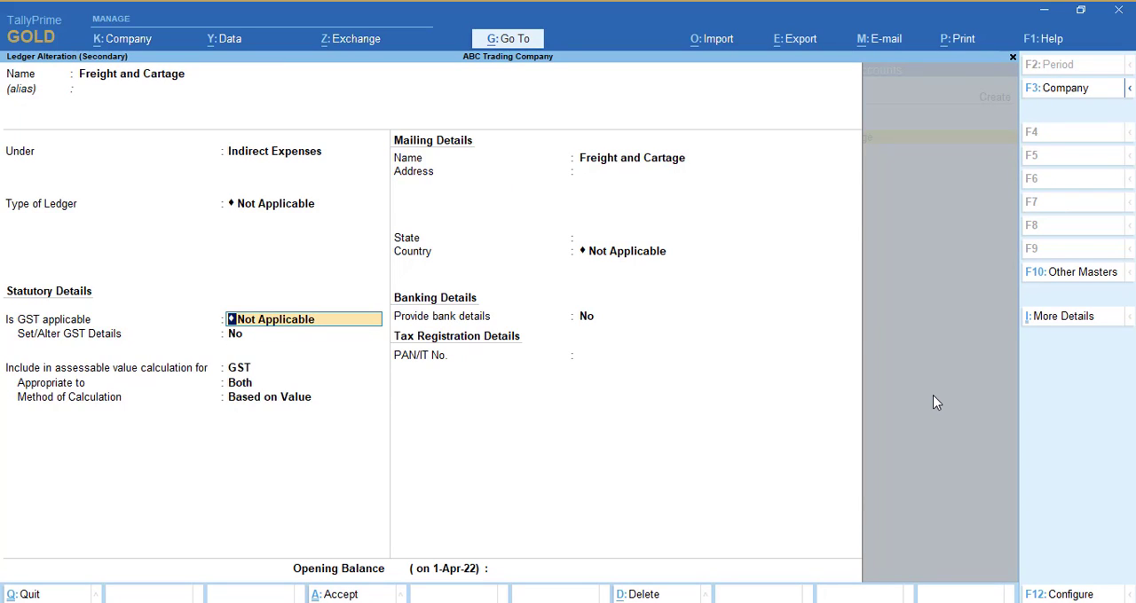
key(Return)
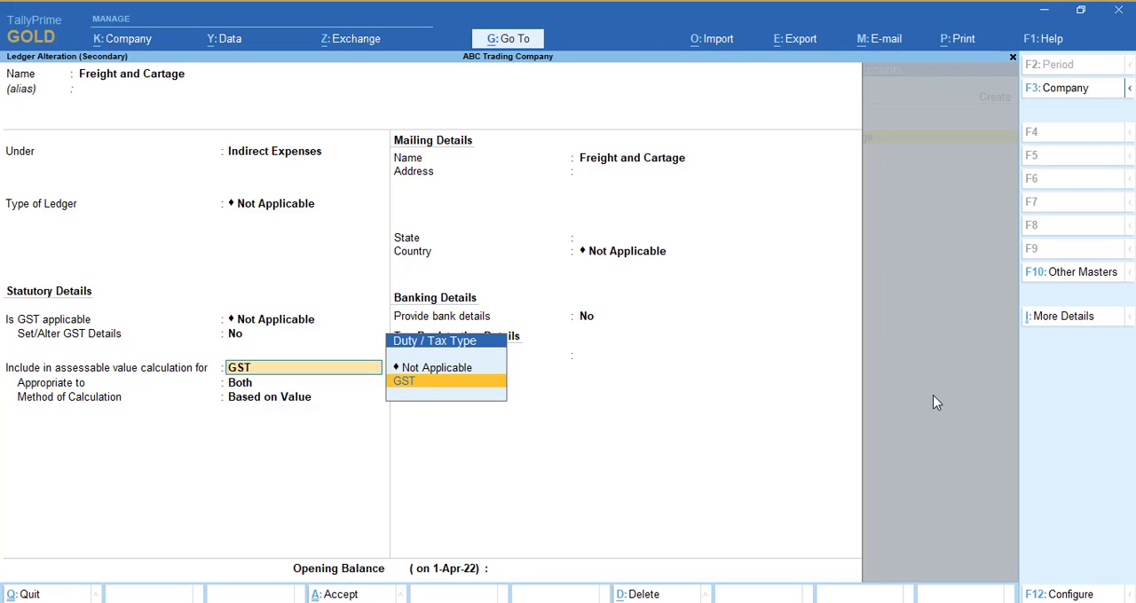
key(Return)
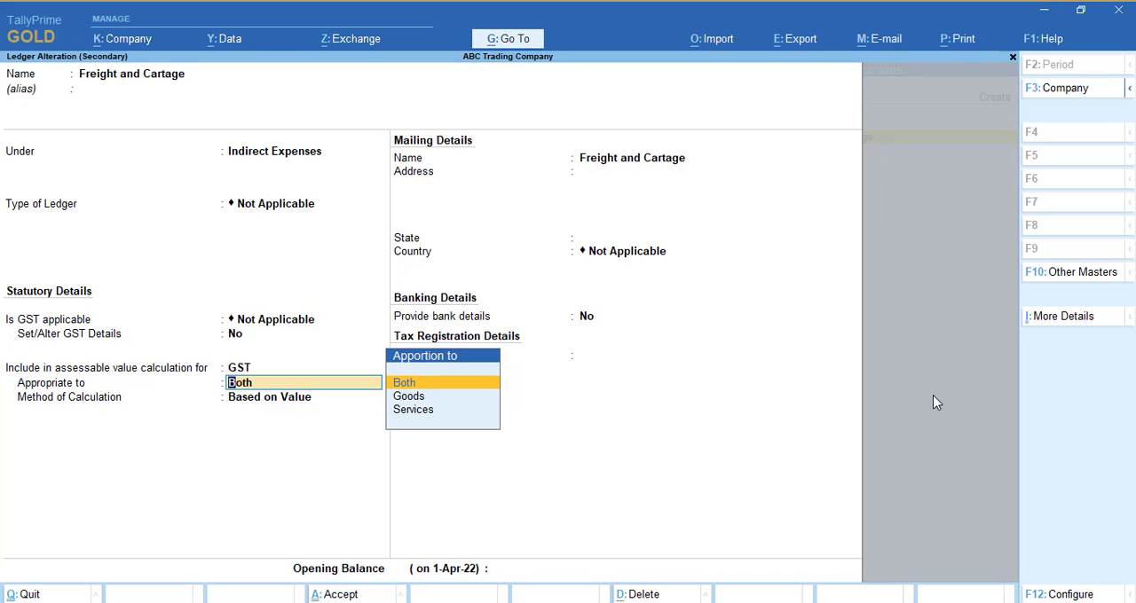
Mark GST as Applicable for Freight and Cartage, enable Set/Alter GST Details, and check the HSN/SAC and tax details form.
key(BackSpace)
key(BackSpace)
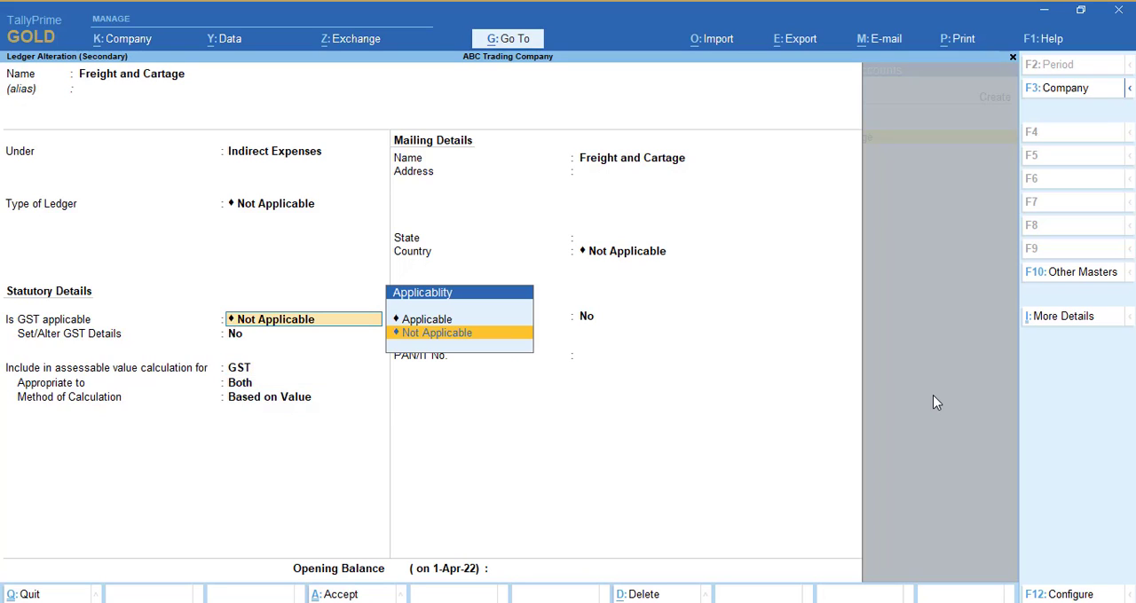
key(Up)
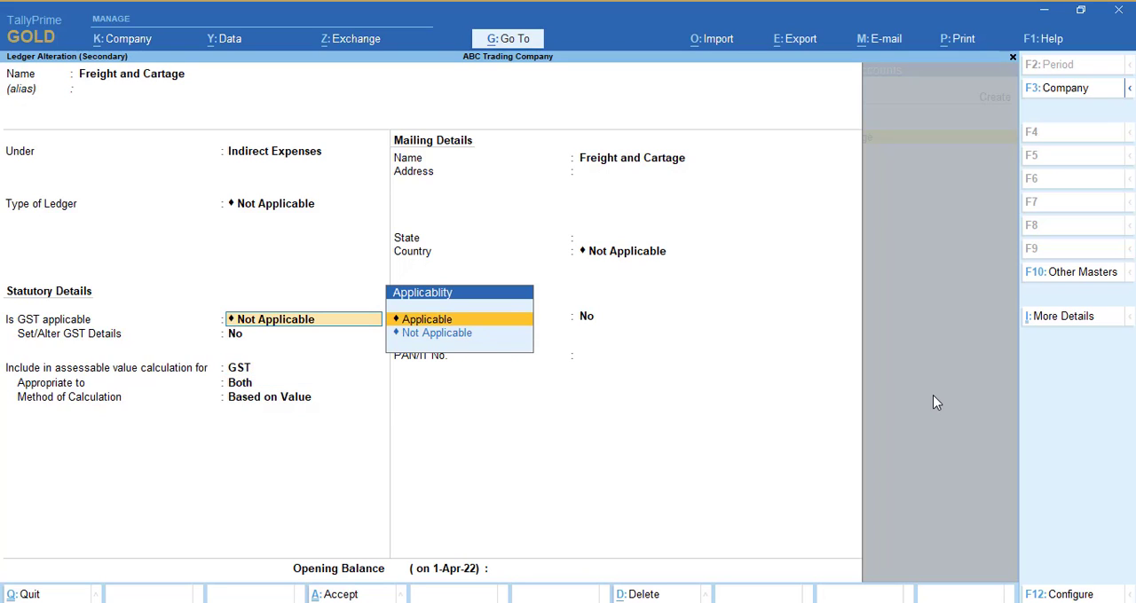
key(Return)
key(y)
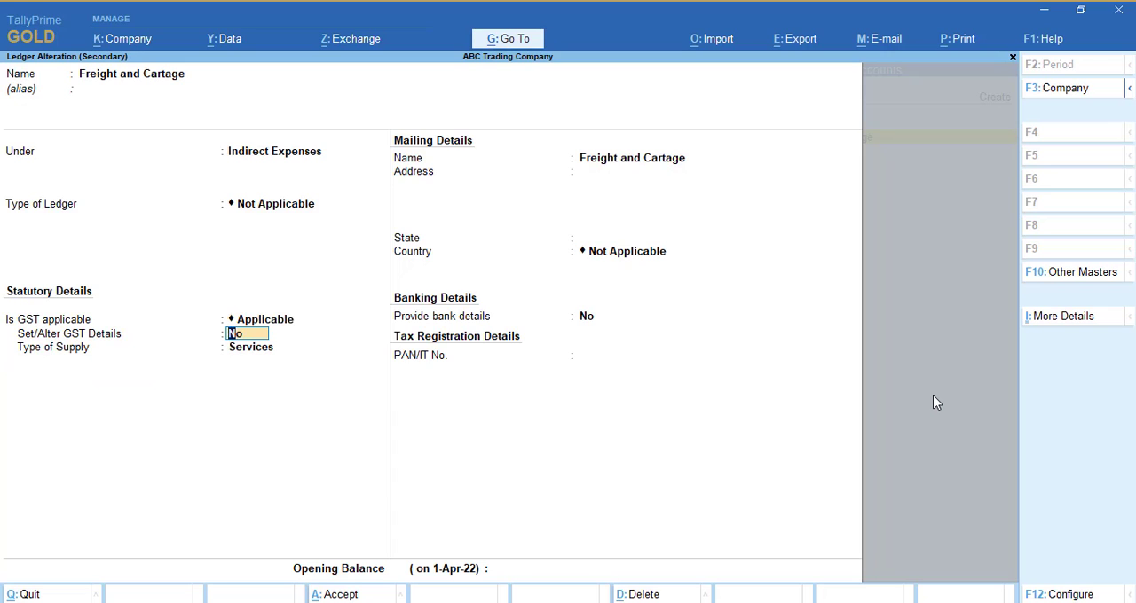
key(Return)
key(Return)
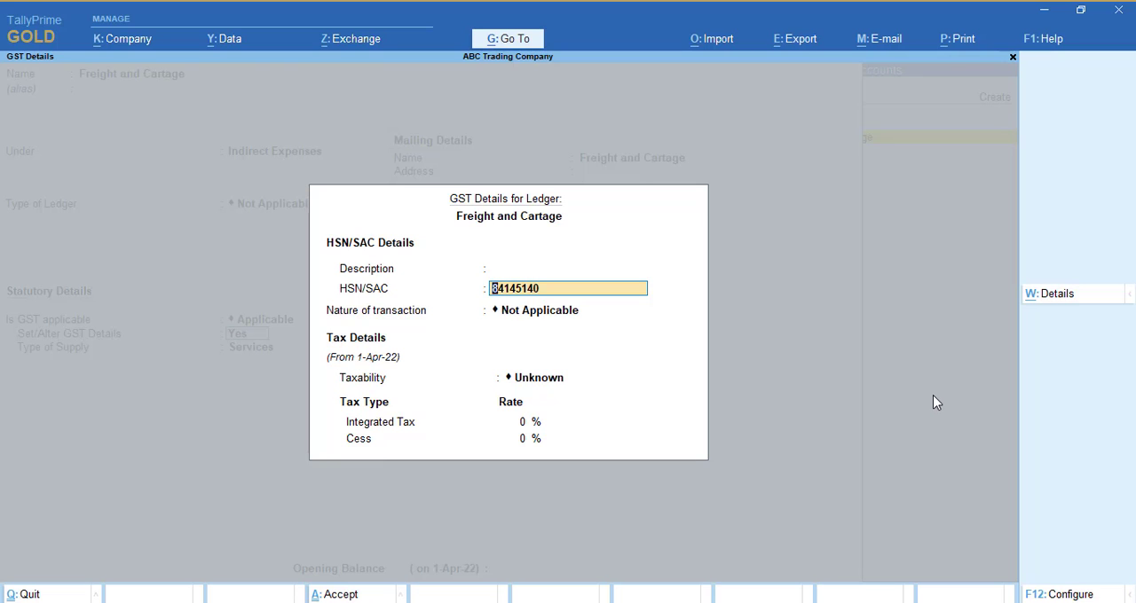
key(BackSpace)
key(ctrl+a)
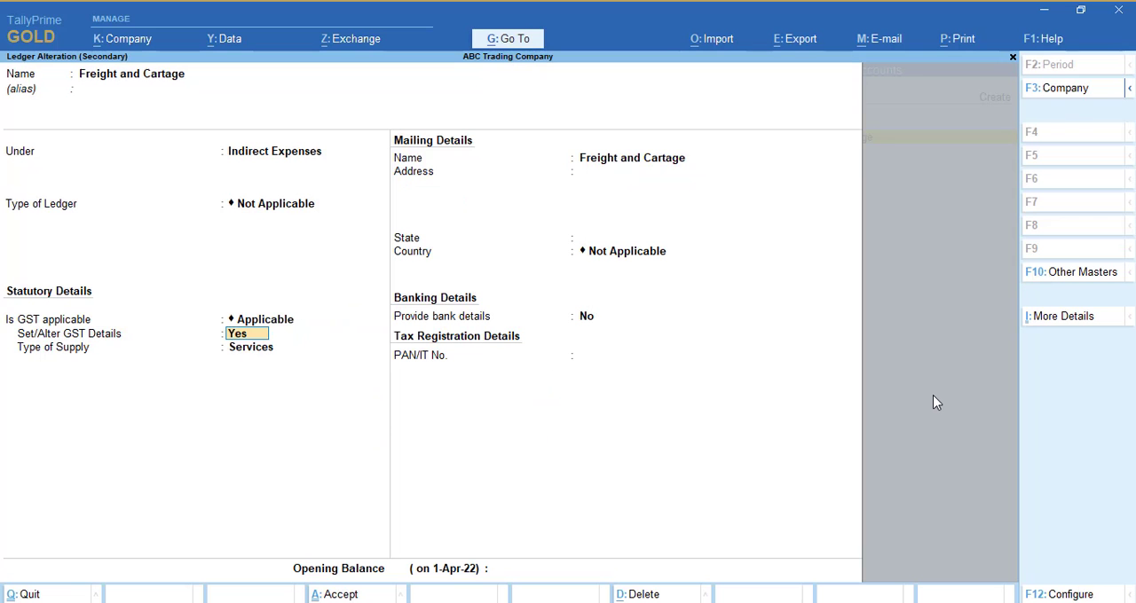
Set GST to Not Applicable for Freight and Cartage and include the ledger in the assessable value calculation for GST.
key(BackSpace)
key(Down)
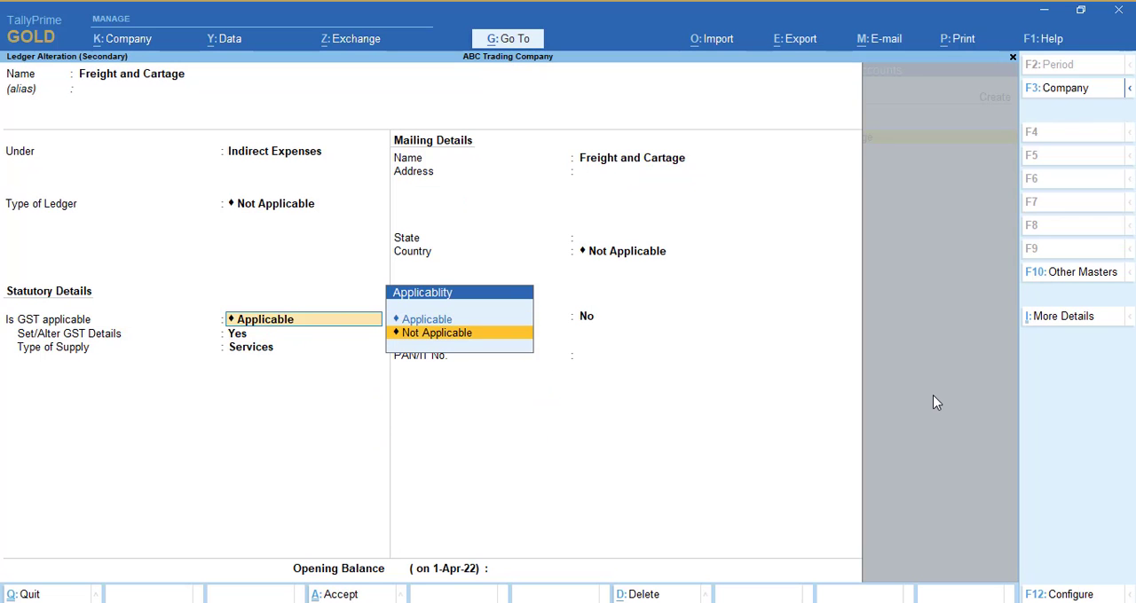
key(Return)
key(Down)
key(Return)
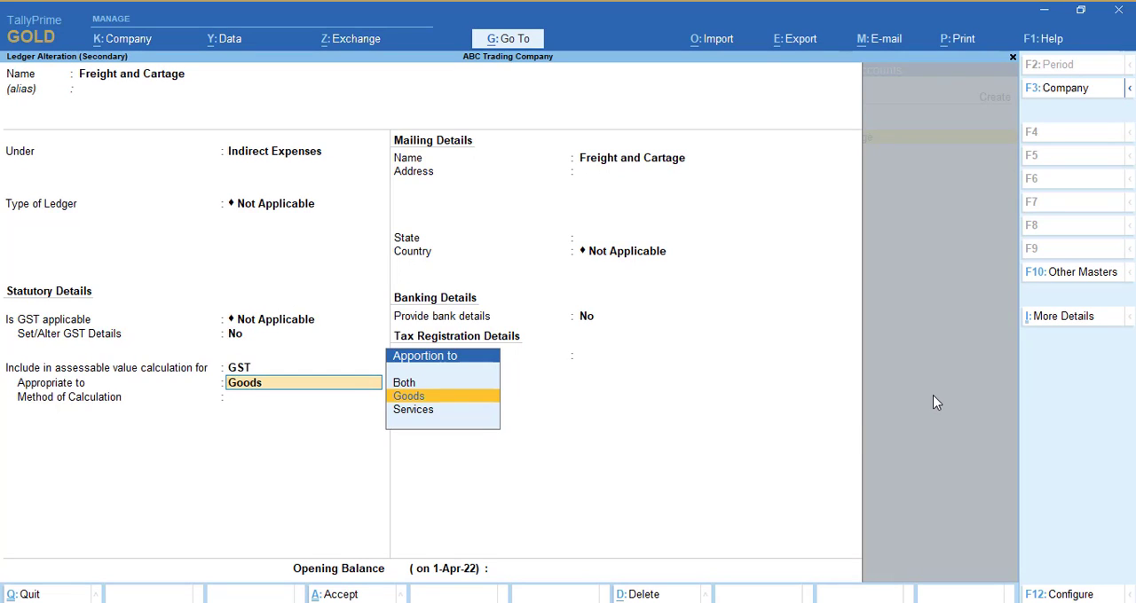
Appropriate the Freight and Cartage ledger to Both goods and services, calculated Based on Value, and save the ledger.
key(Up)
key(Return)
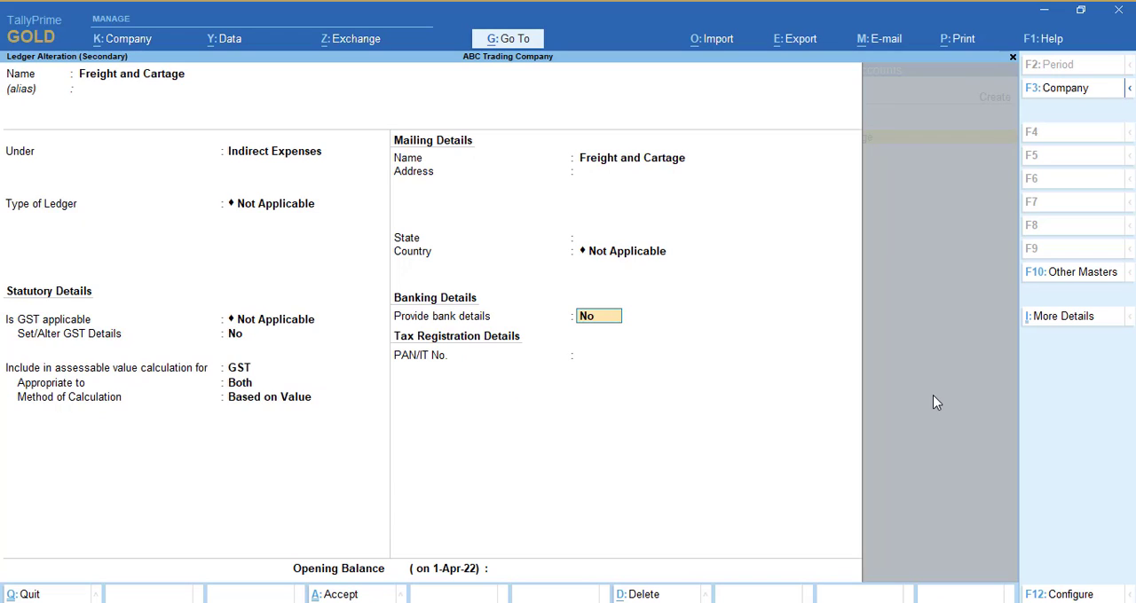
key(ctrl+a)
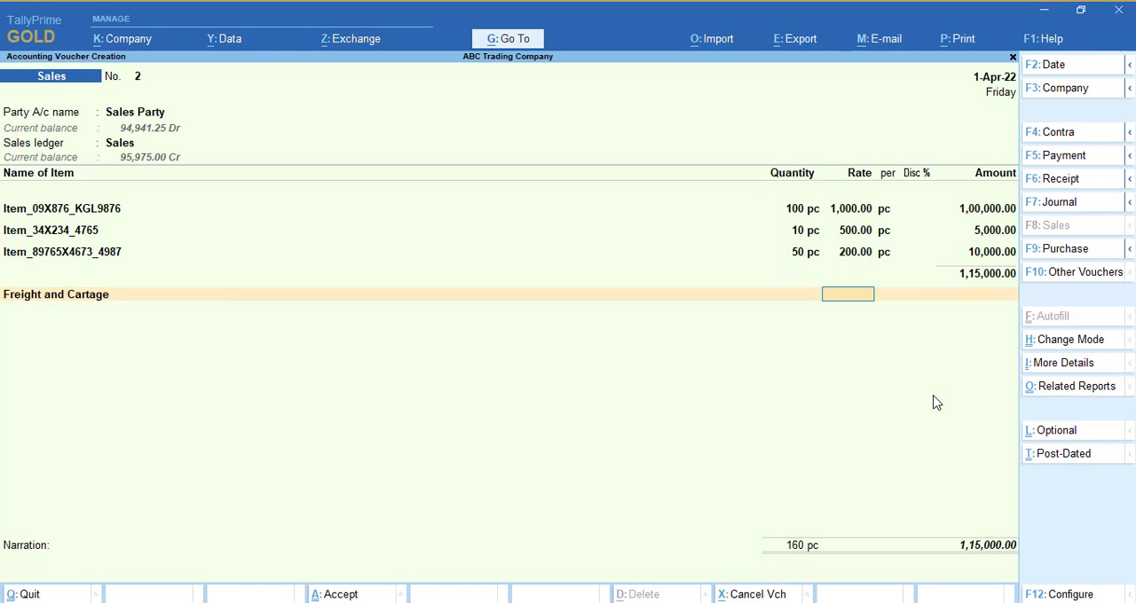
Enter an amount of 1000 for Freight and Cartage in the sales voucher.
key(Return)
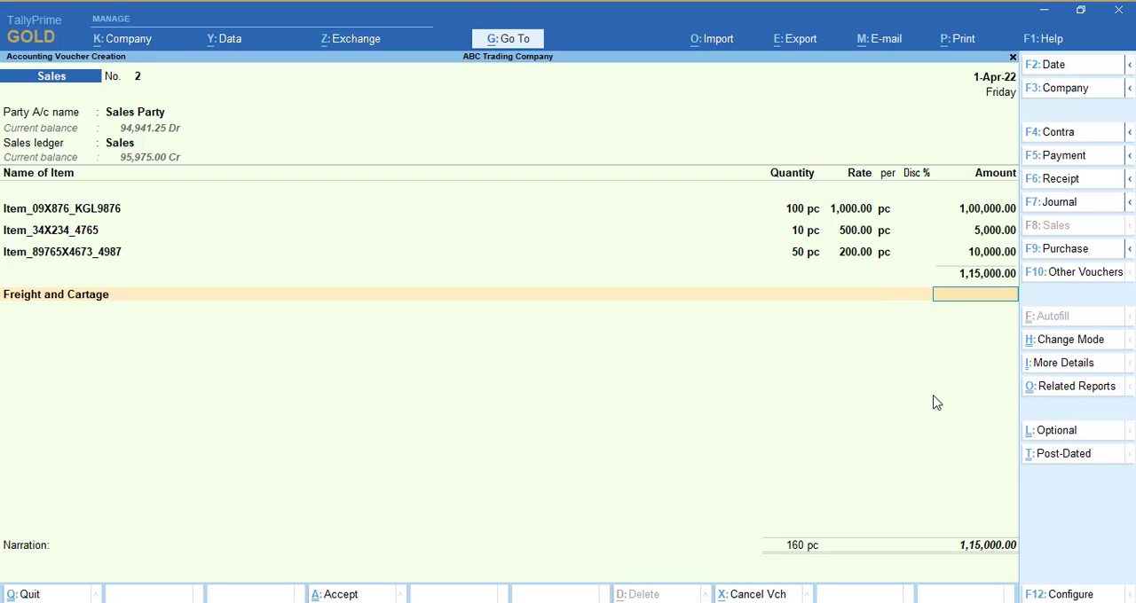
text(1000)
key(Return)
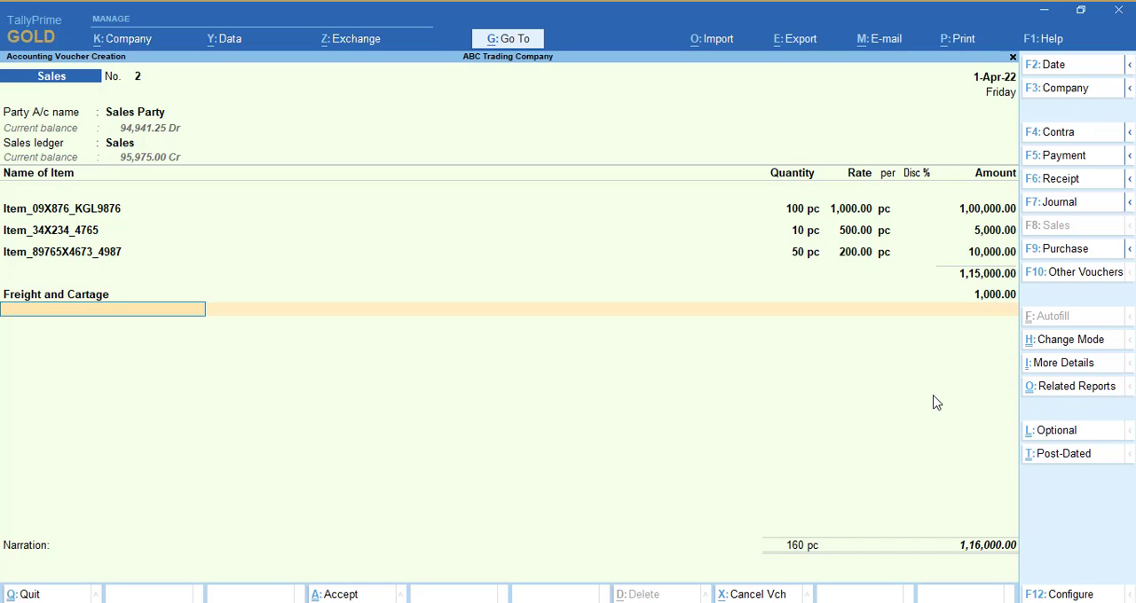
Add the CGST and SGST ledgers below the freight charge with their automatically calculated amounts.
text(c)
key(Return)
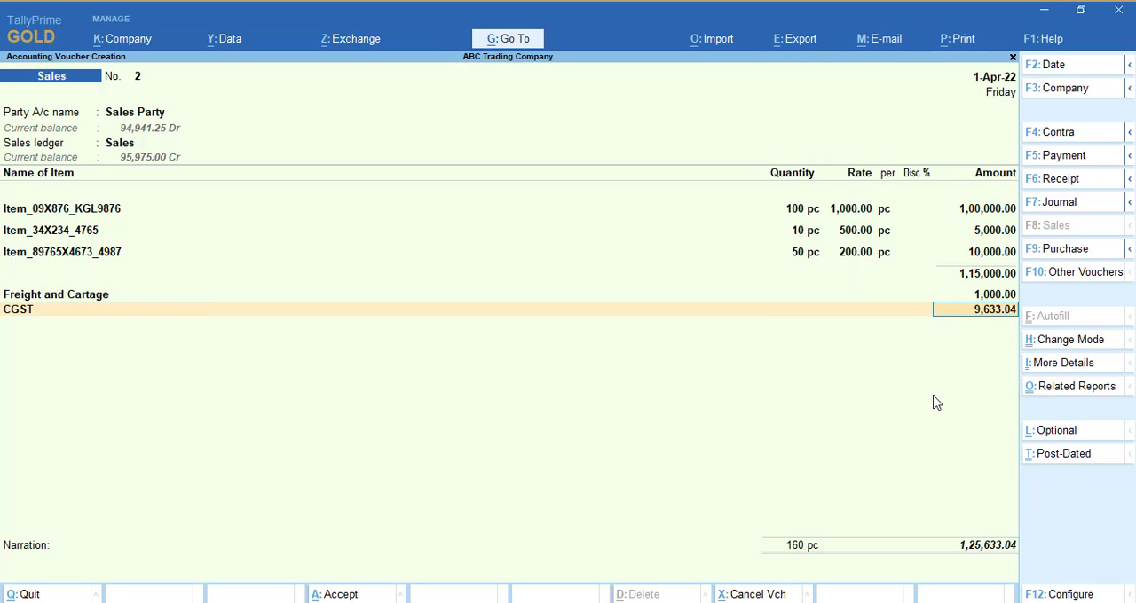
key(Return)
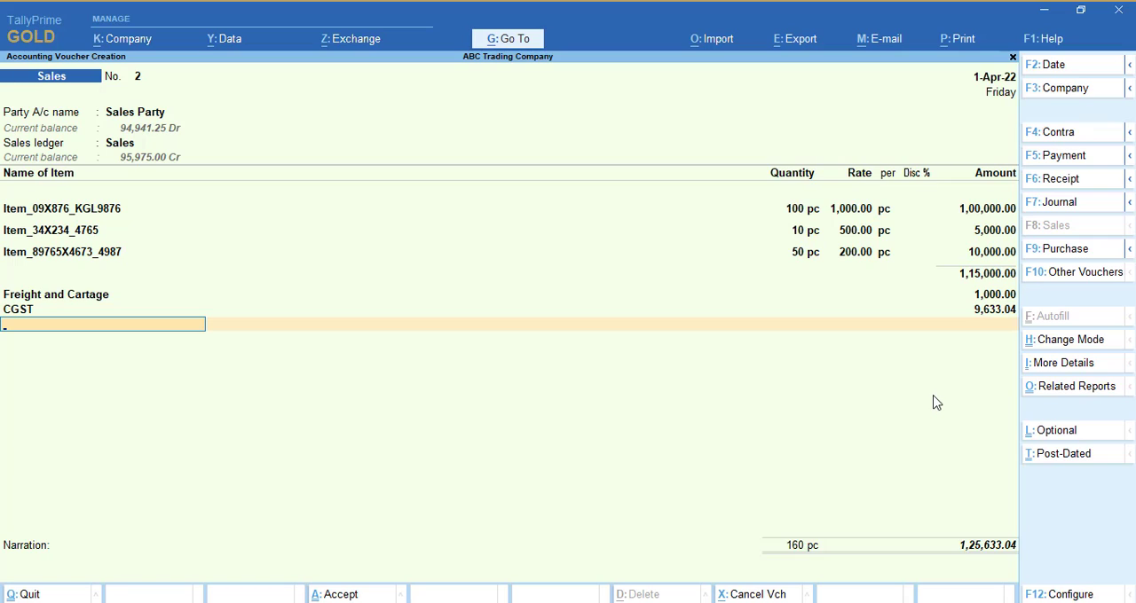
text(SG)
key(Return)
key(Return)
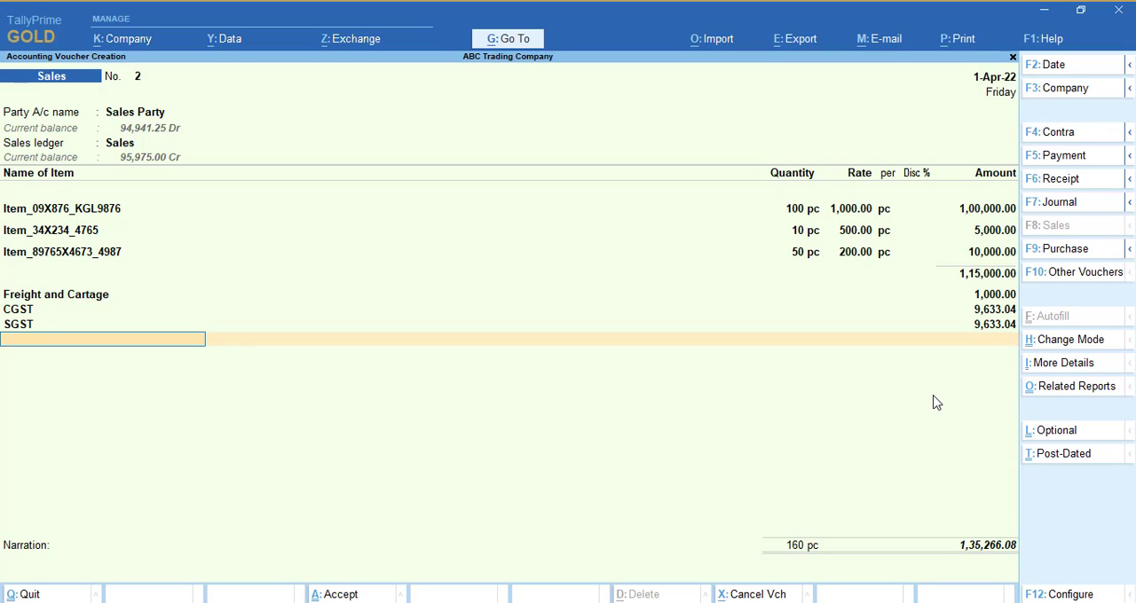
Preview the printed Tax Invoice, examine the taxable values and tax amounts per HSN/SAC, and return to the voucher.
key(alt+p)
key(Return)
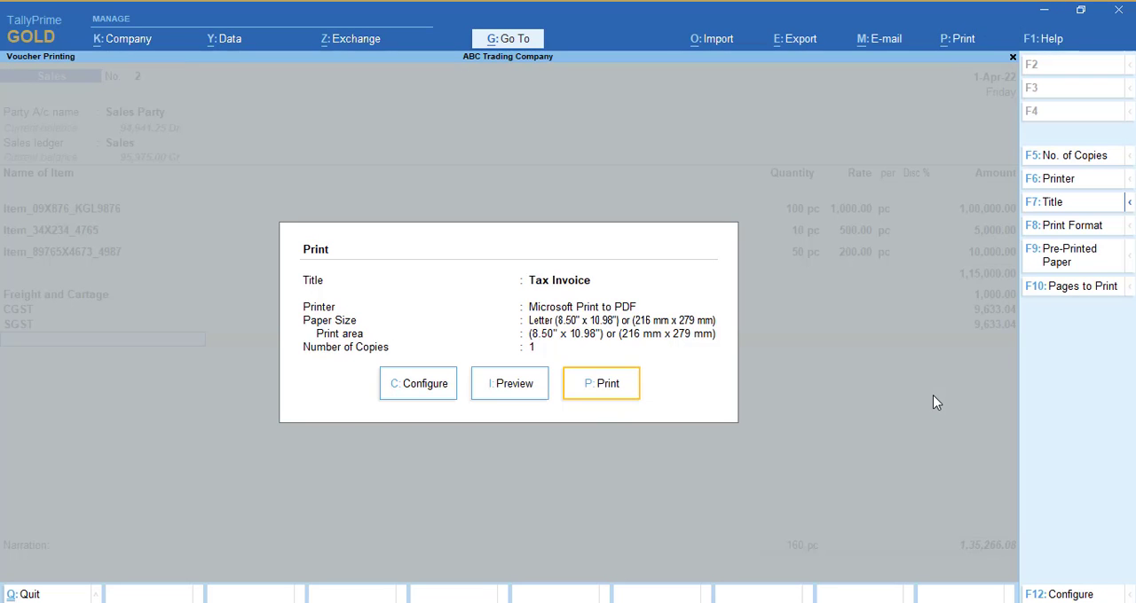
key(i)
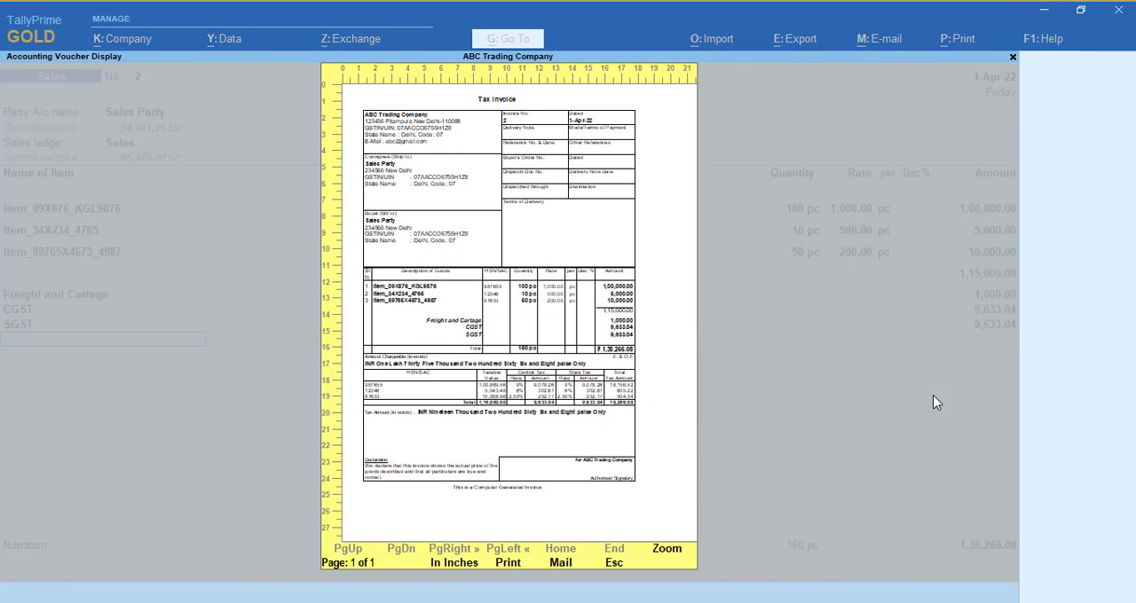
scroll(936, 402, down, 5)
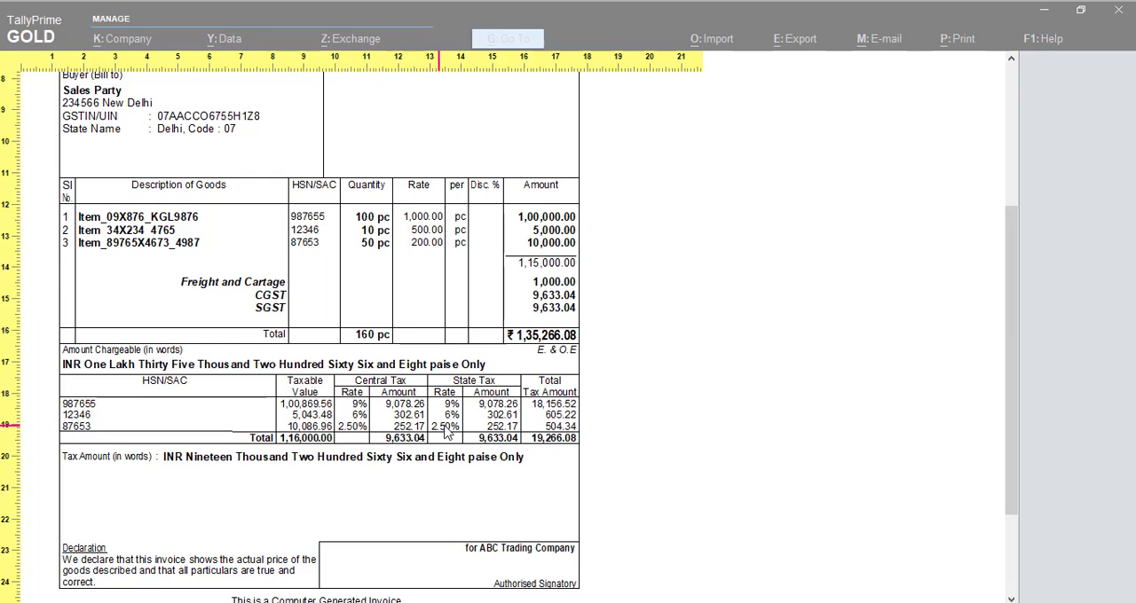
key(Escape)
key(Escape)
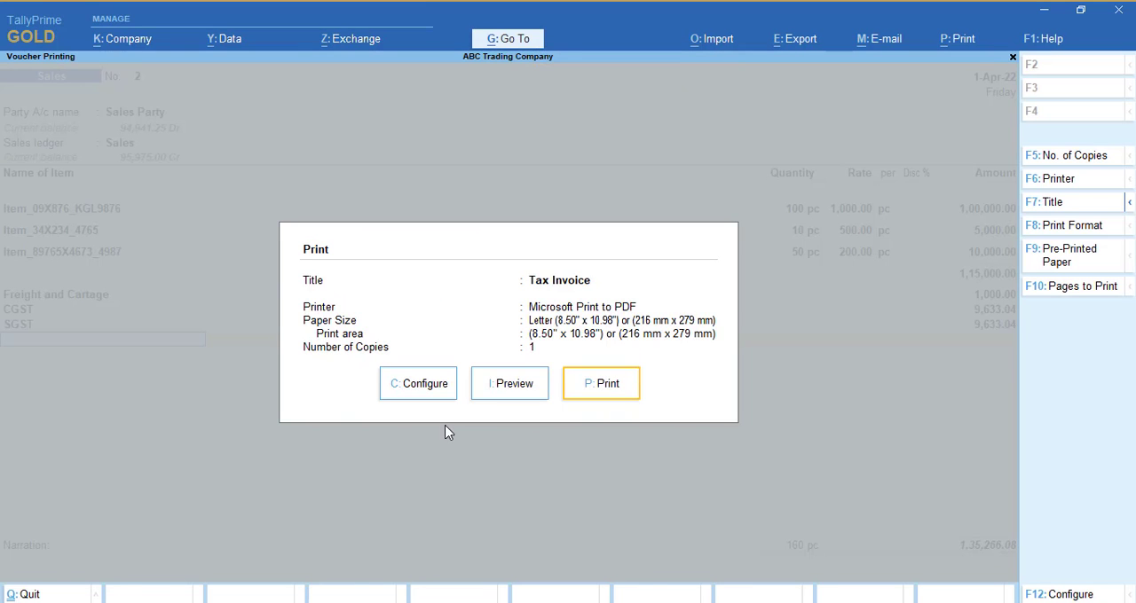
key(Escape)
Save the sales voucher and reopen it for alteration.
key(ctrl)
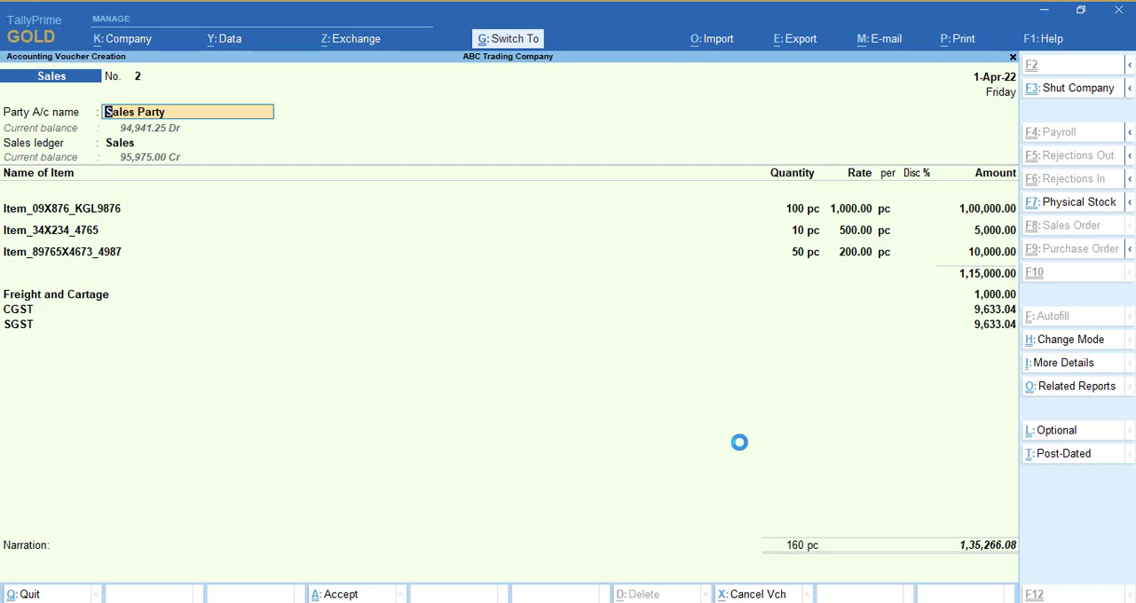
key(ctrl+a)
key(Page_Up)
Review the voucher's GST - Tax Analysis in detail, checking how Freight and Cartage is apportioned to each item.
click(1090, 394)
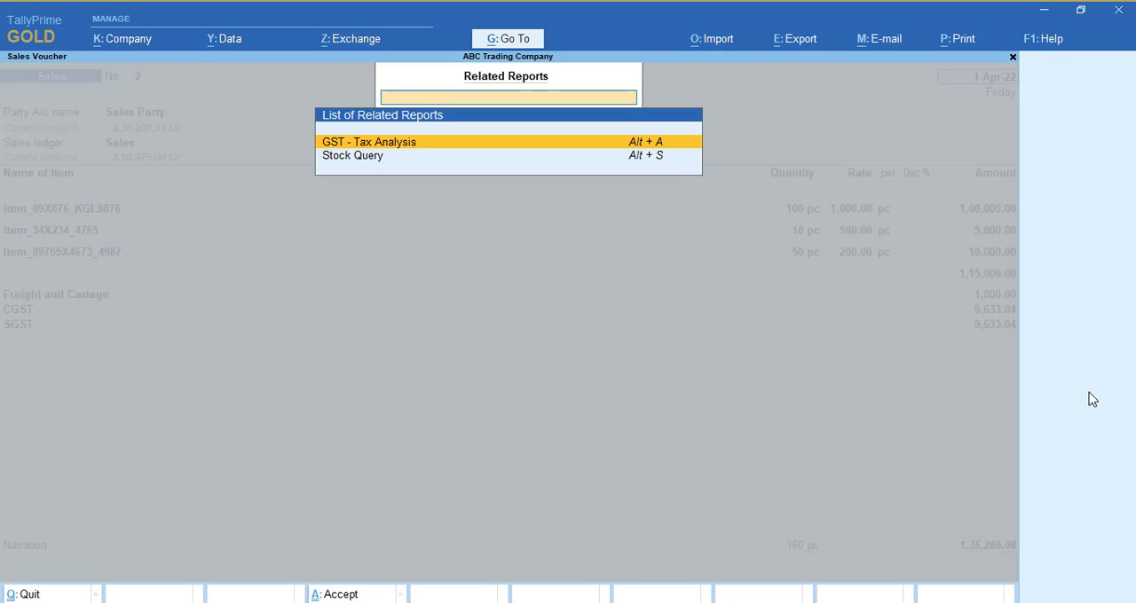
key(Return)
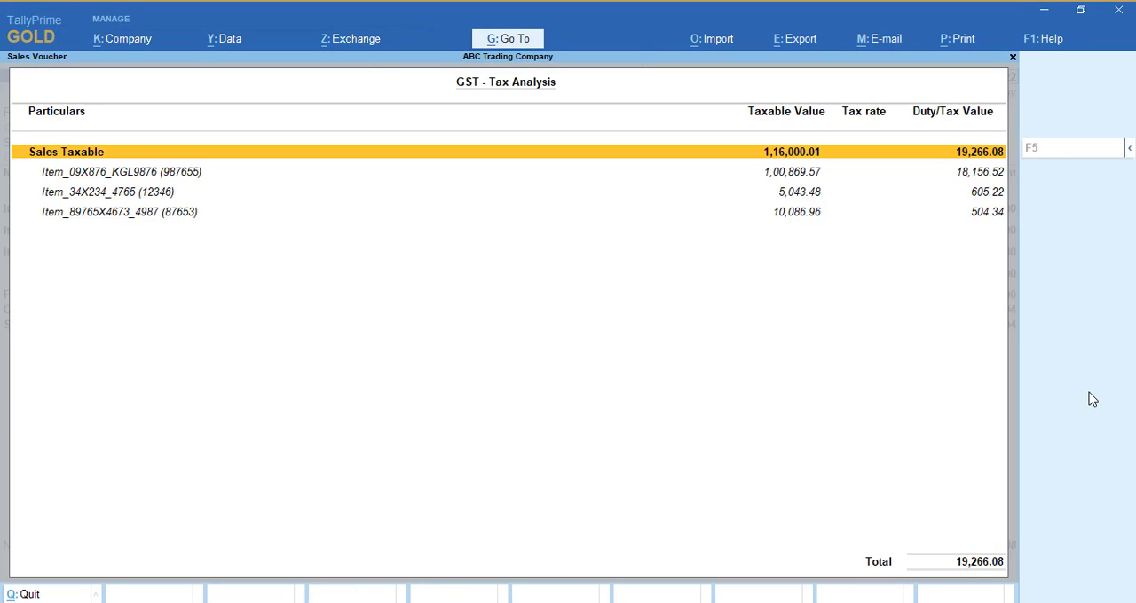
key(alt+F5)
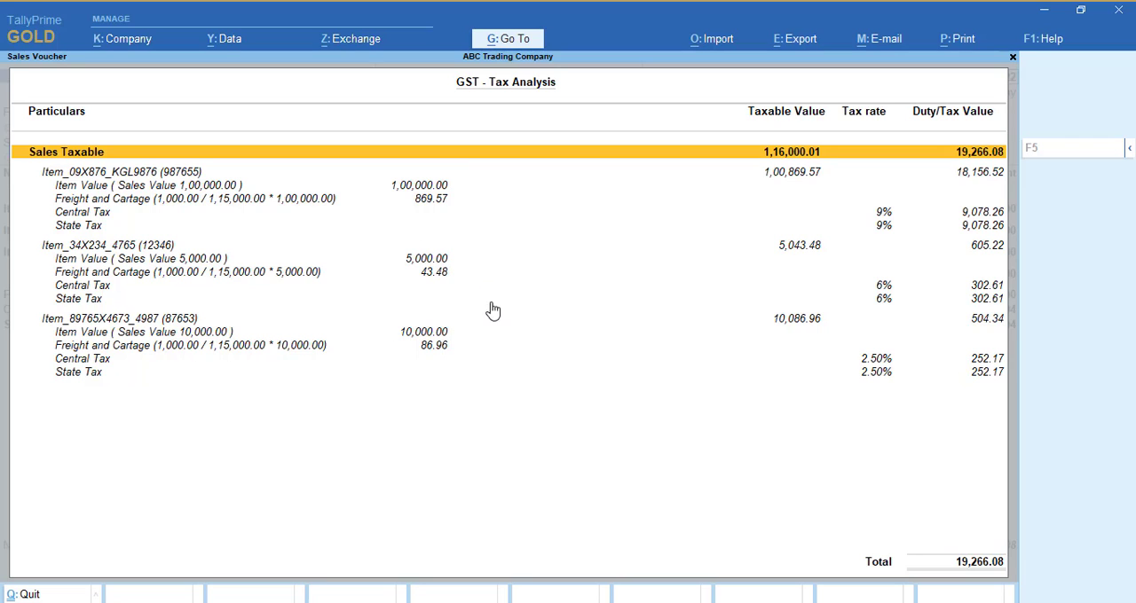
key(Escape)
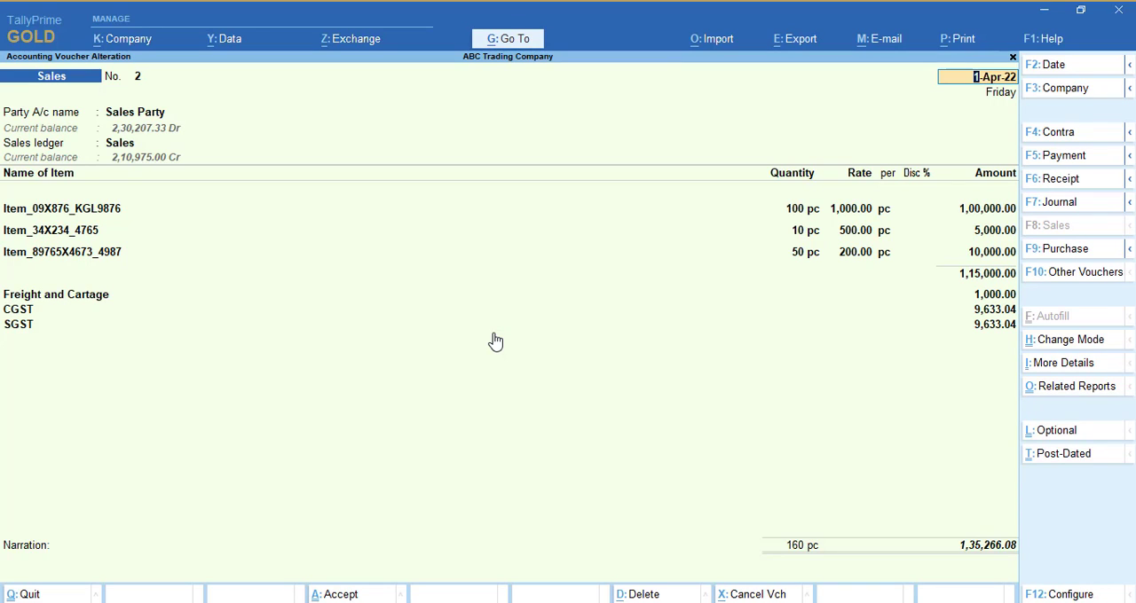
Remove the Freight and Cartage line from the saved sales voucher, keeping the CGST and SGST lines.
click(76, 299)
key(BackSpace)
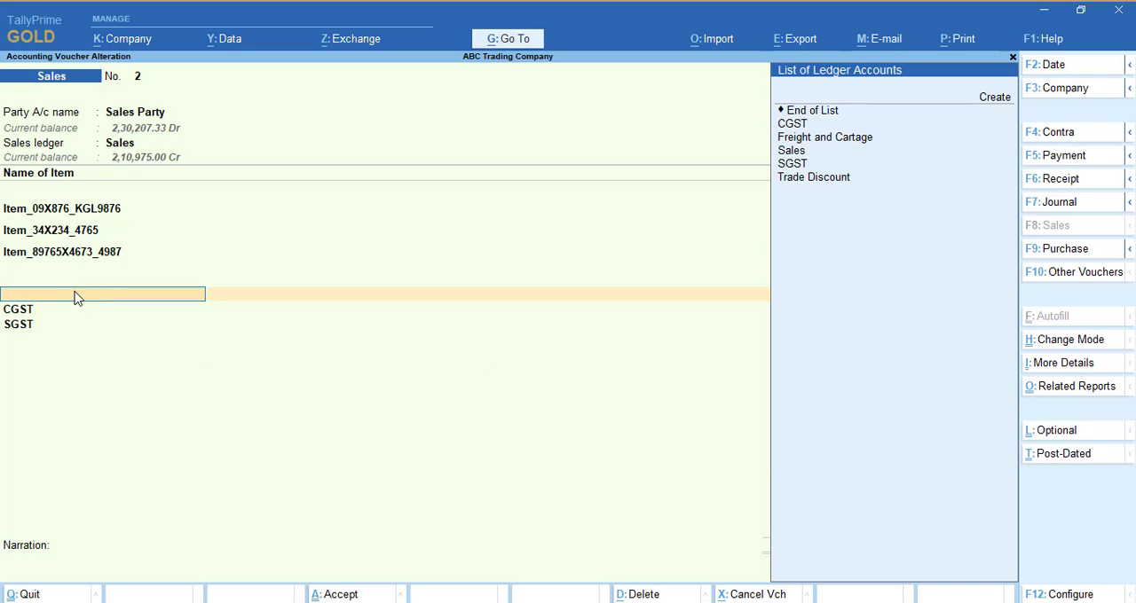
key(Down)
key(Down)
key(Return)
key(Return)
key(Return)
key(Return)
key(Return)
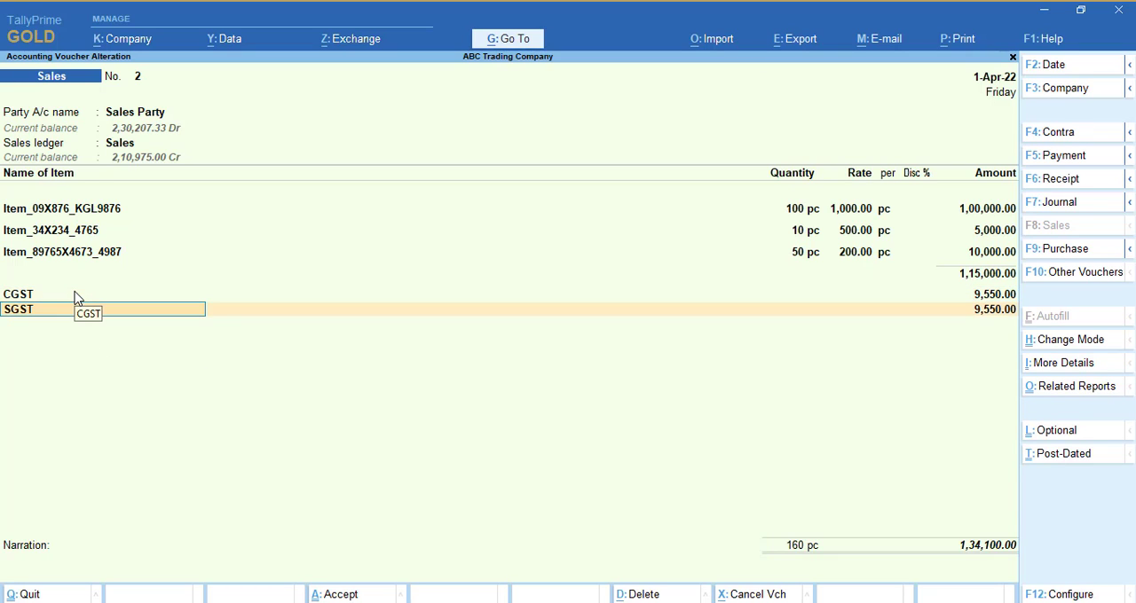